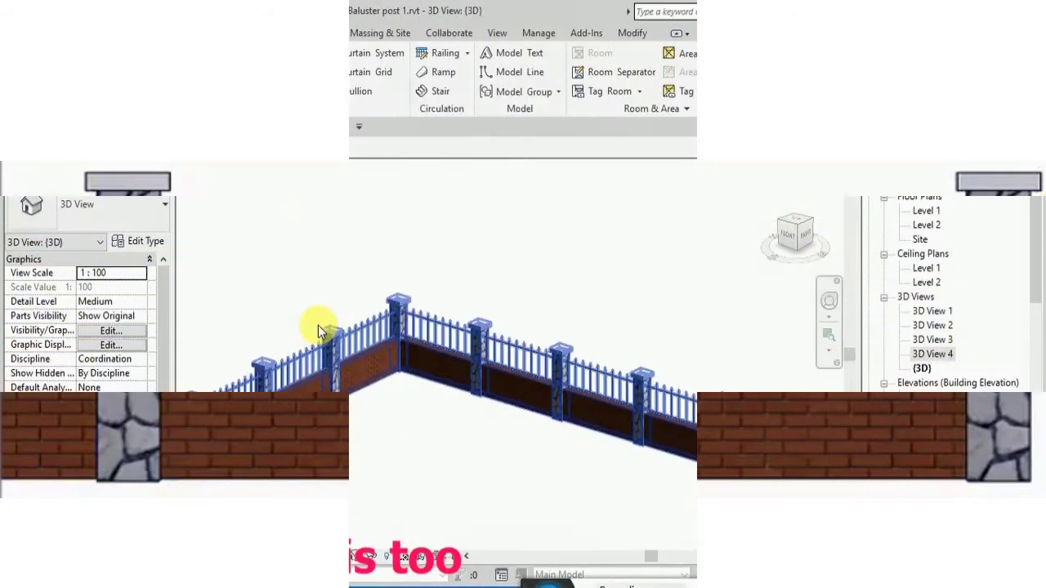
Step: Edit the Rectangular Handrail family from the Project Browser's Families > Profiles list
scroll(371, 327, down, 2)
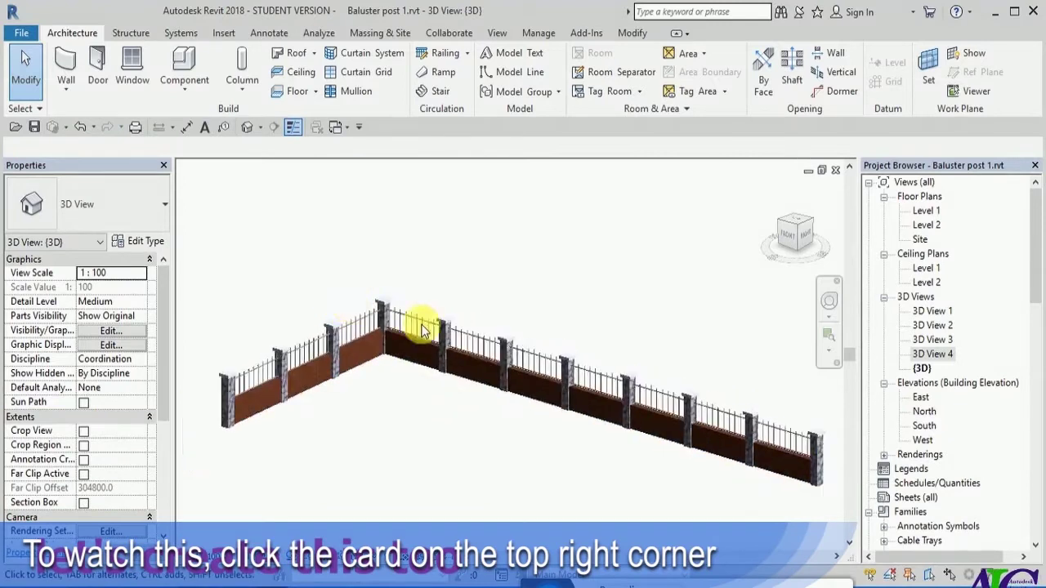
scroll(957, 417, down, 3)
scroll(959, 419, down, 3)
scroll(959, 420, down, 3)
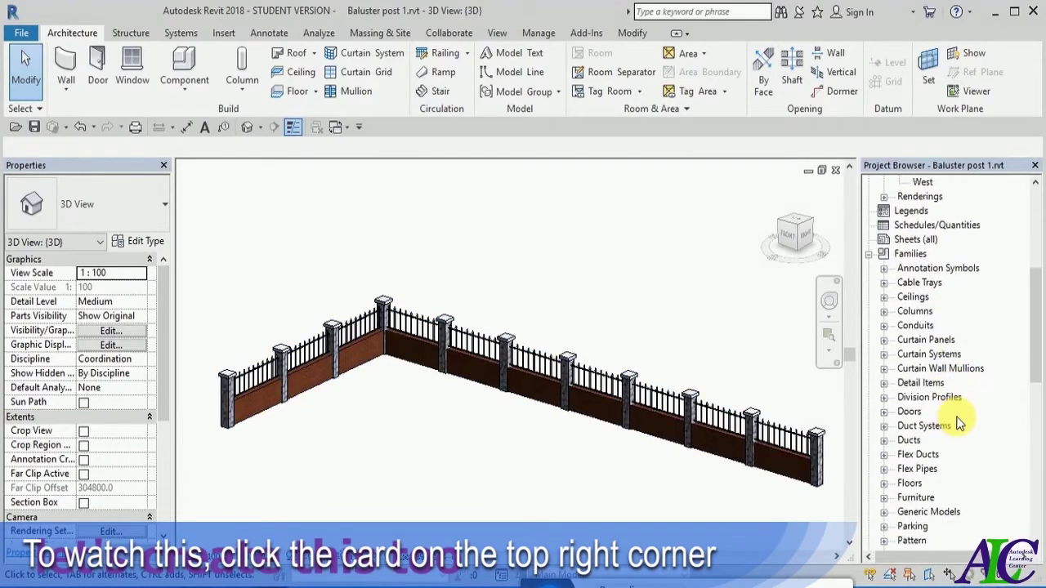
scroll(959, 420, down, 2)
scroll(958, 422, down, 3)
scroll(957, 419, down, 2)
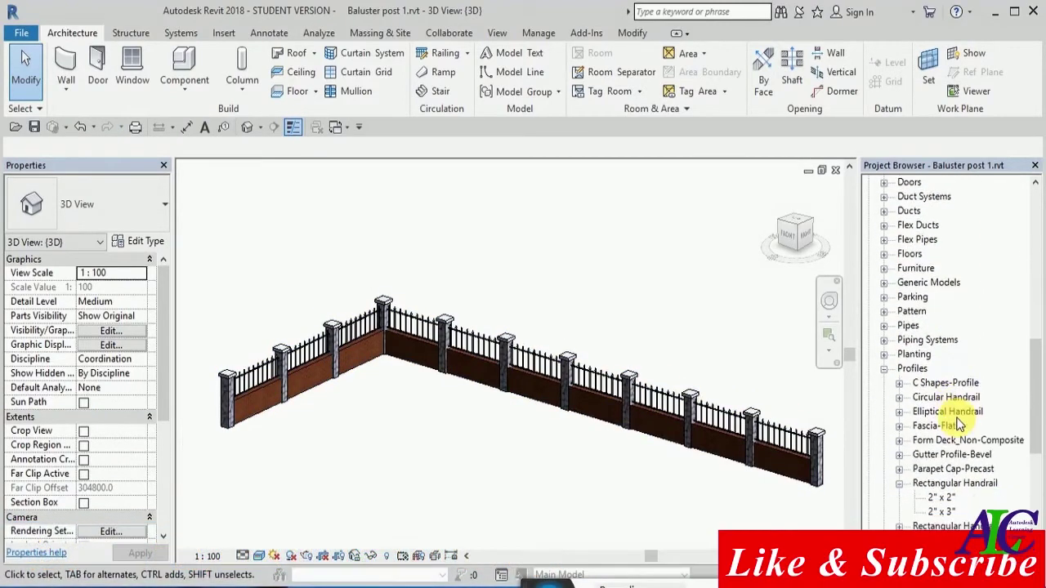
scroll(954, 421, down, 1)
scroll(952, 425, down, 3)
click(949, 425)
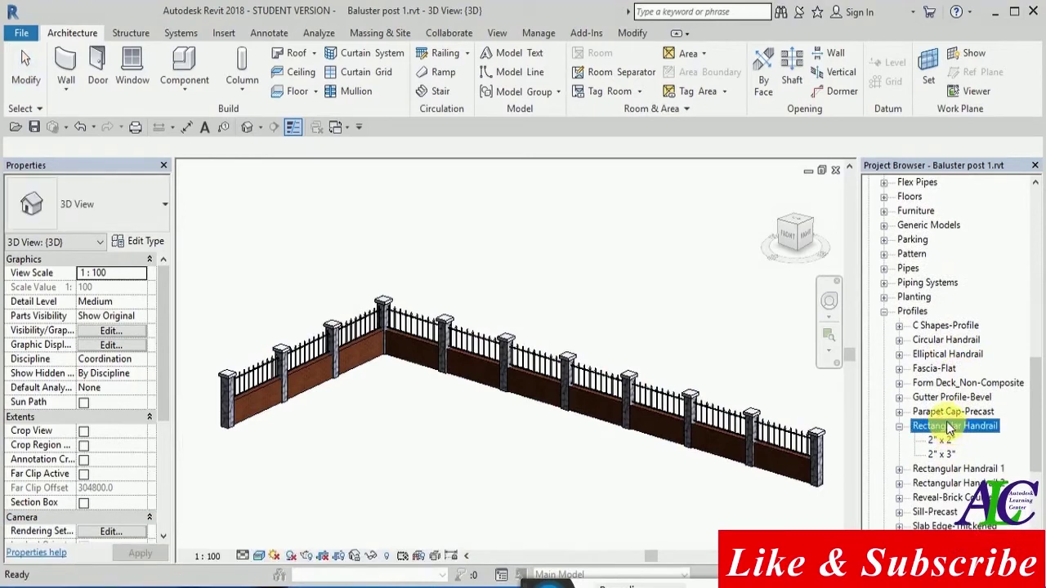
right_click(949, 428)
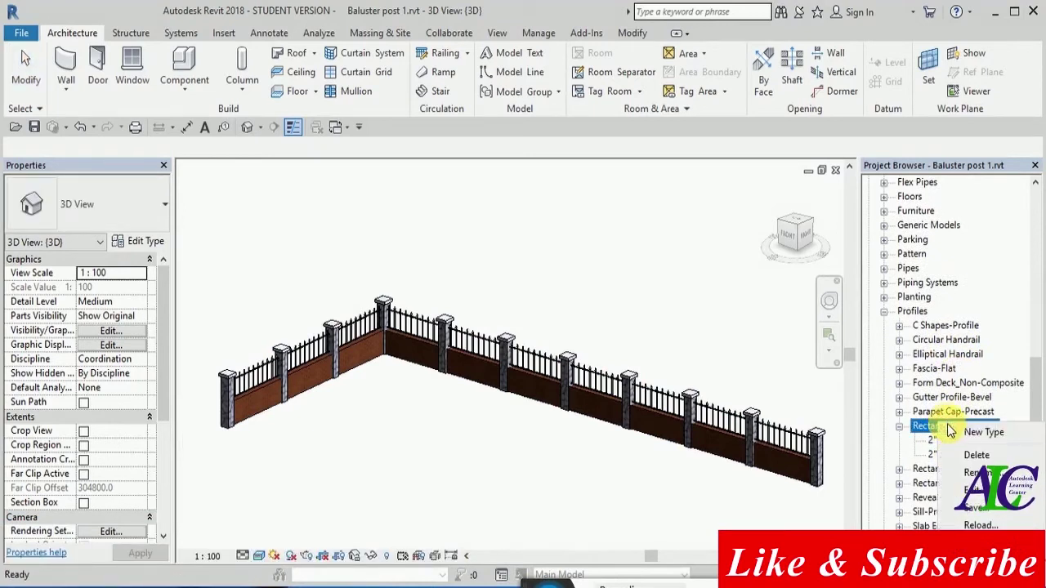
click(965, 490)
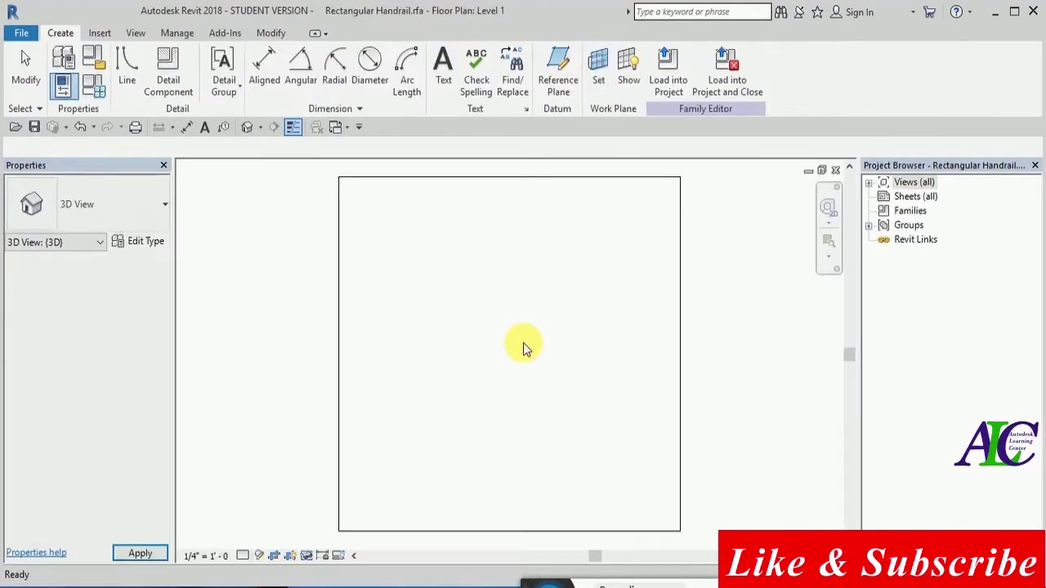
scroll(490, 319, down, 2)
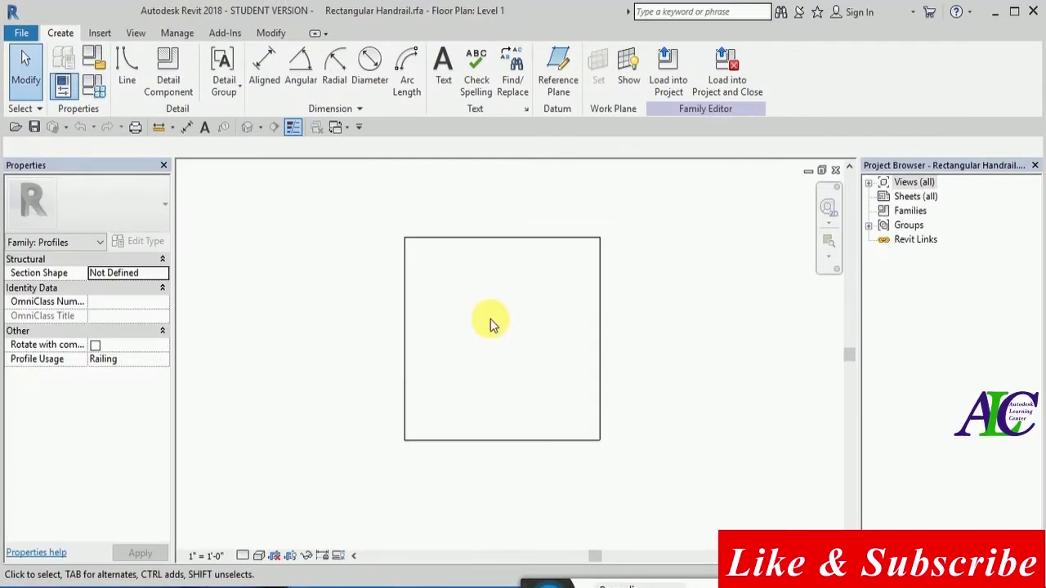
Step: Create a new family type named 150x20 in Family Types
key(f)
key(t)
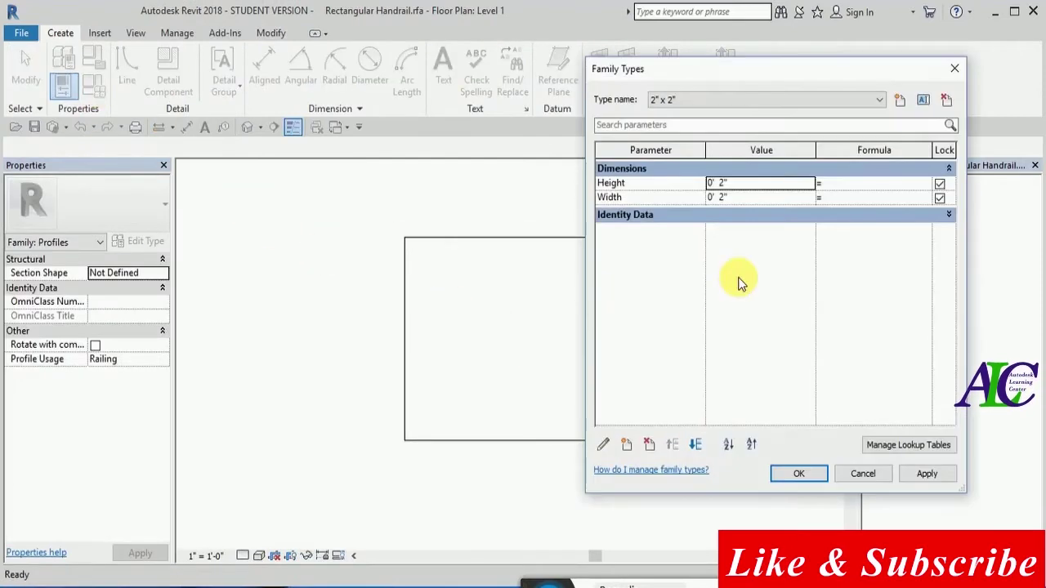
click(900, 100)
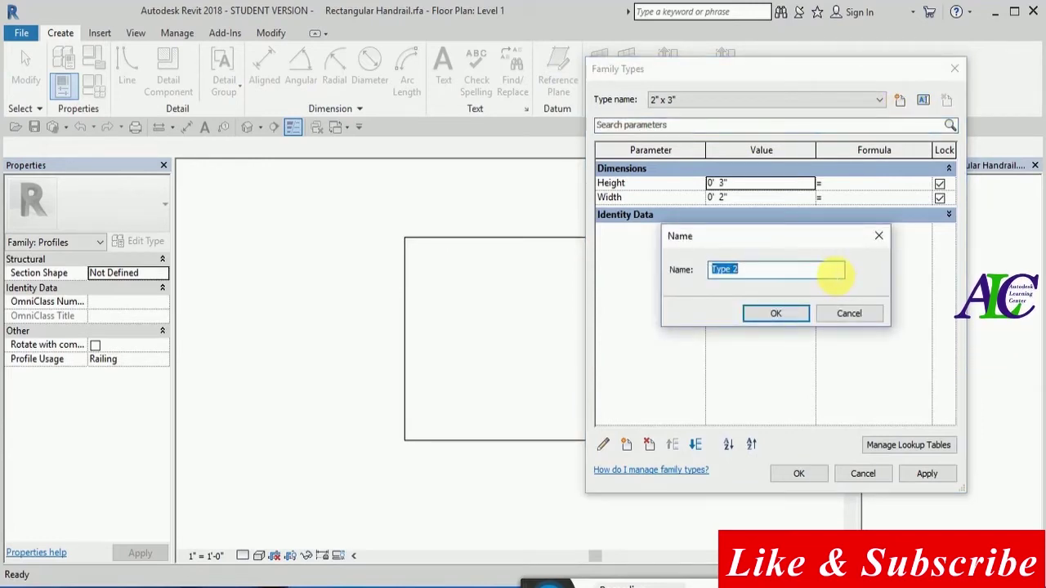
text(150x20)
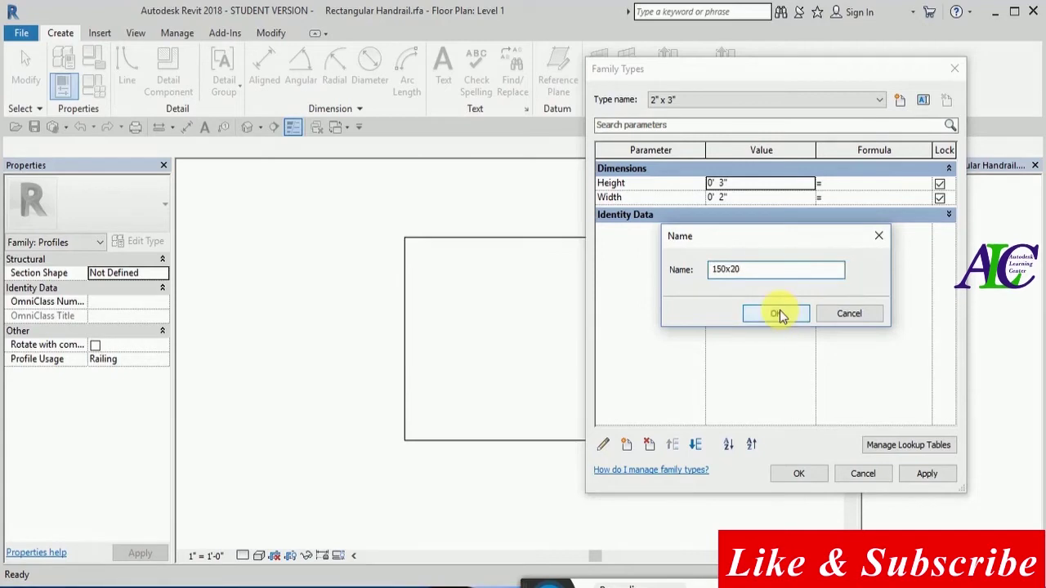
click(779, 312)
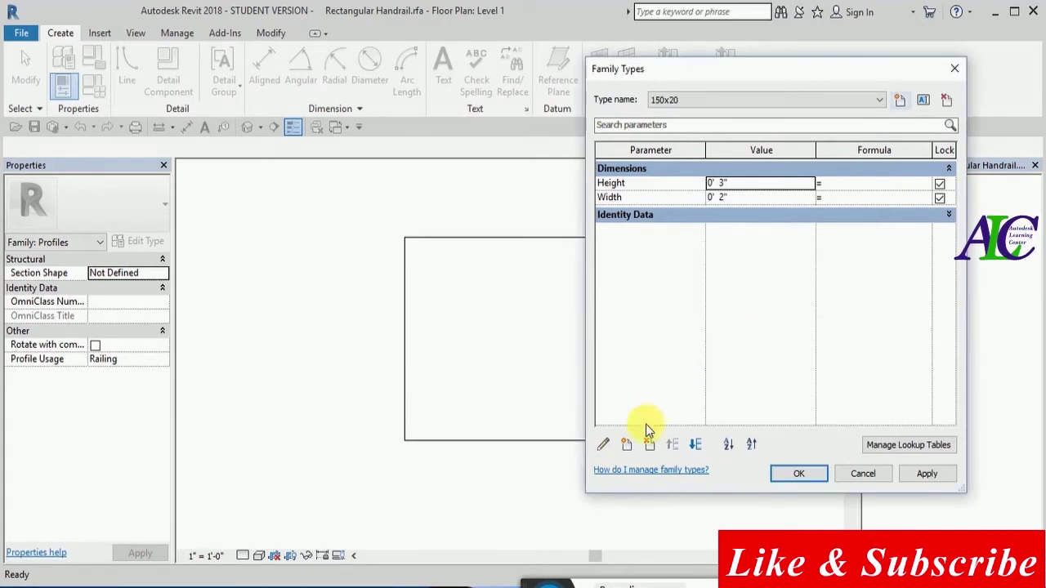
Step: Add a Material-type parameter named 'Rectangular wood'
click(626, 444)
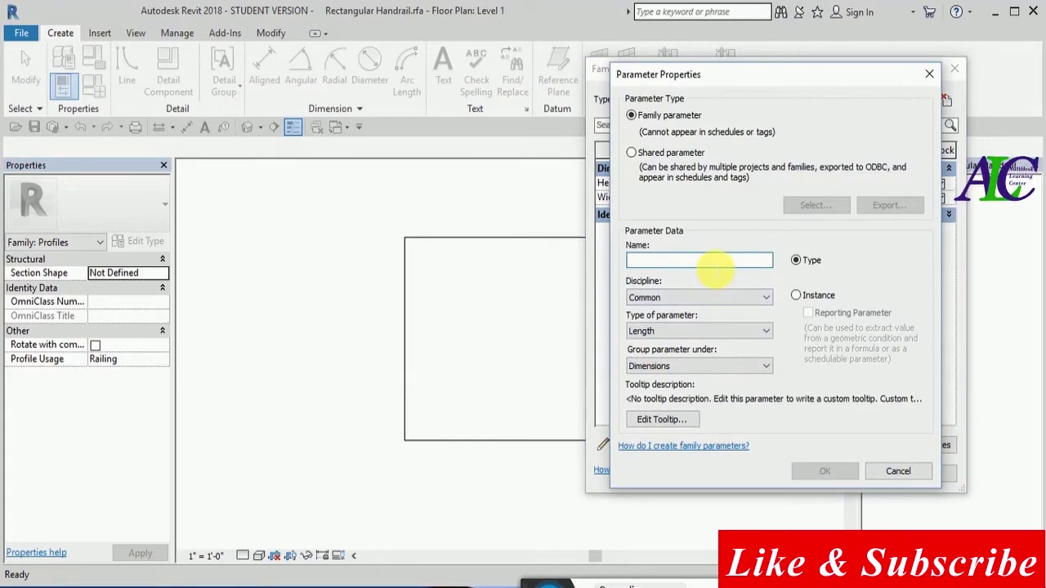
text(R)
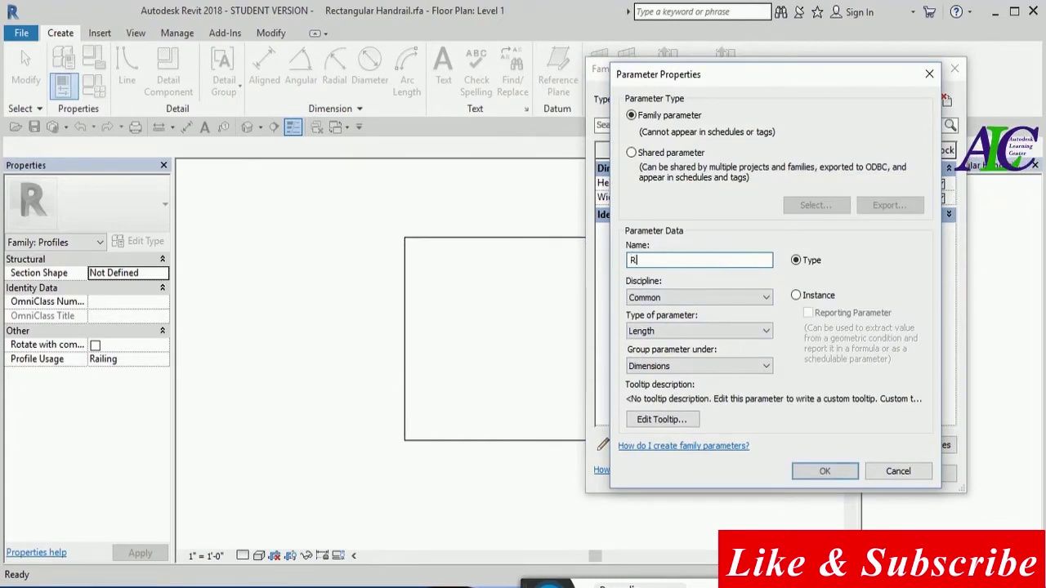
text(ecta)
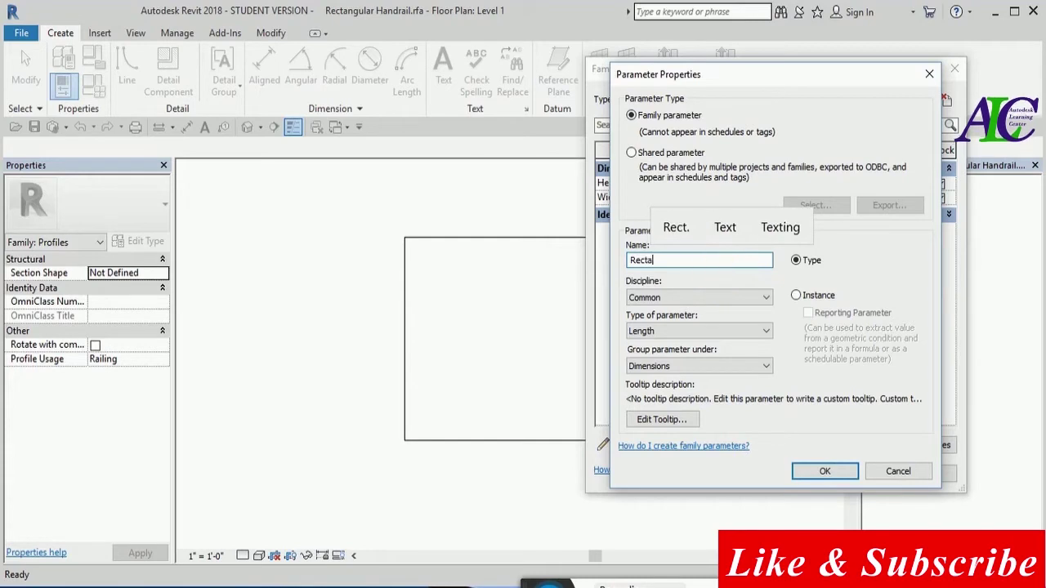
text(ngual)
key(BackSpace)
key(BackSpace)
text(lar)
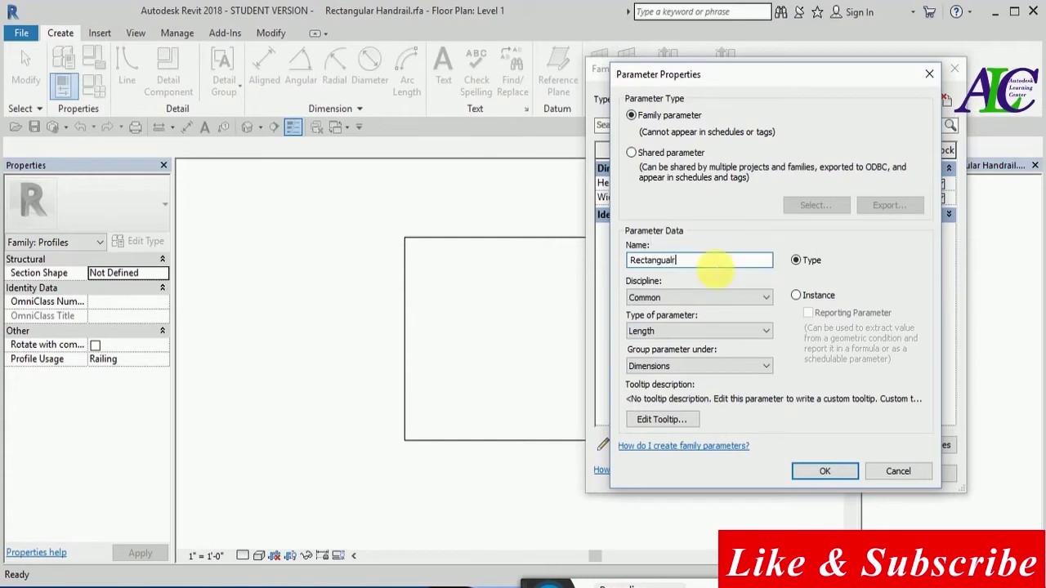
text( woo)
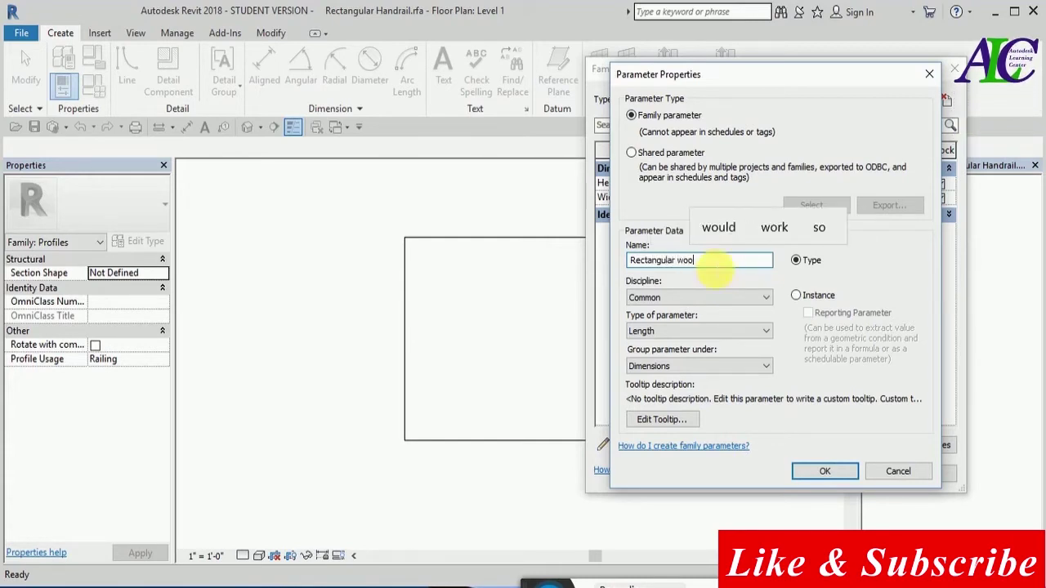
text(d)
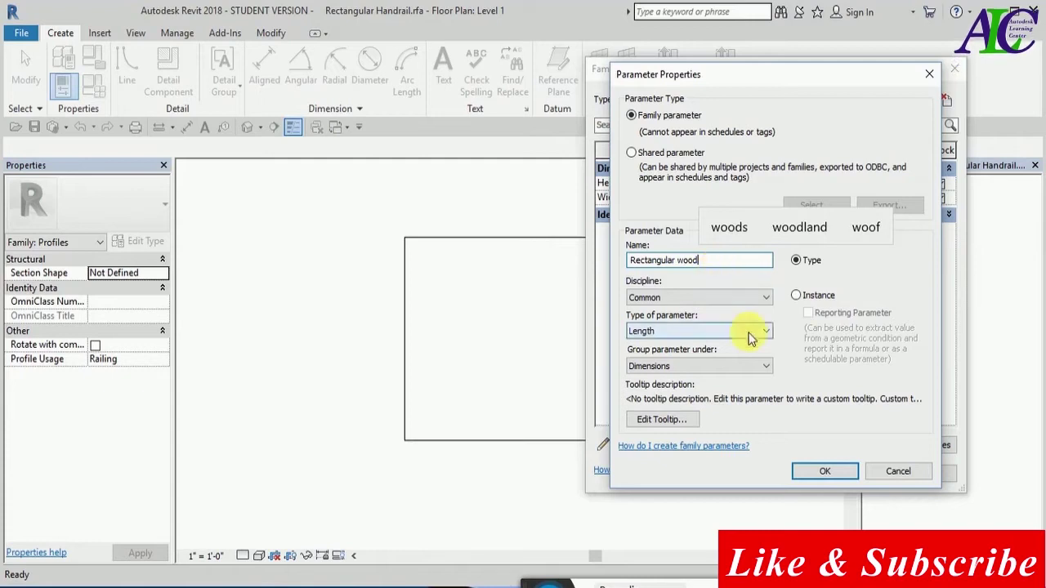
click(752, 331)
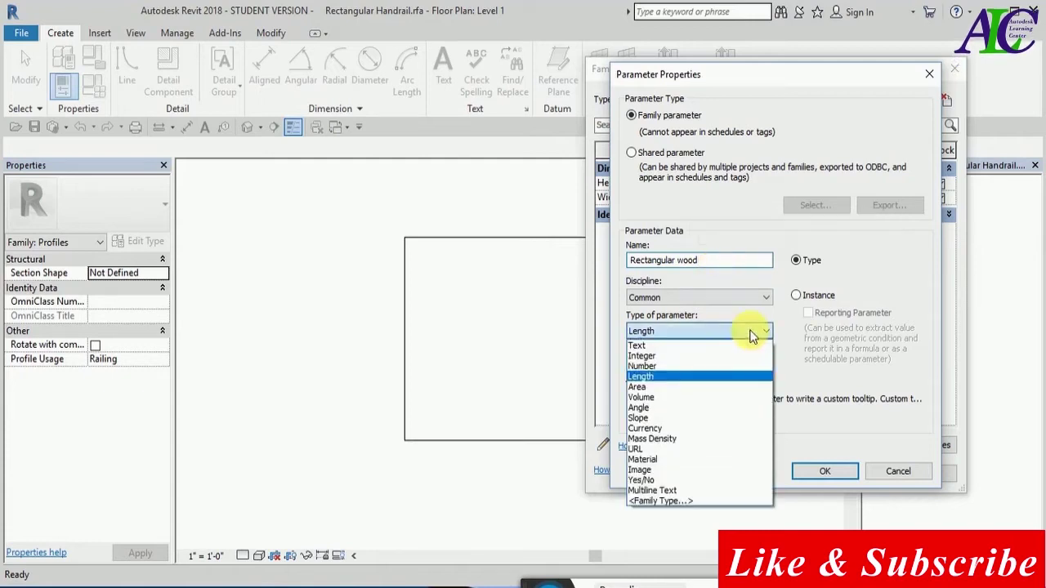
click(711, 459)
click(821, 471)
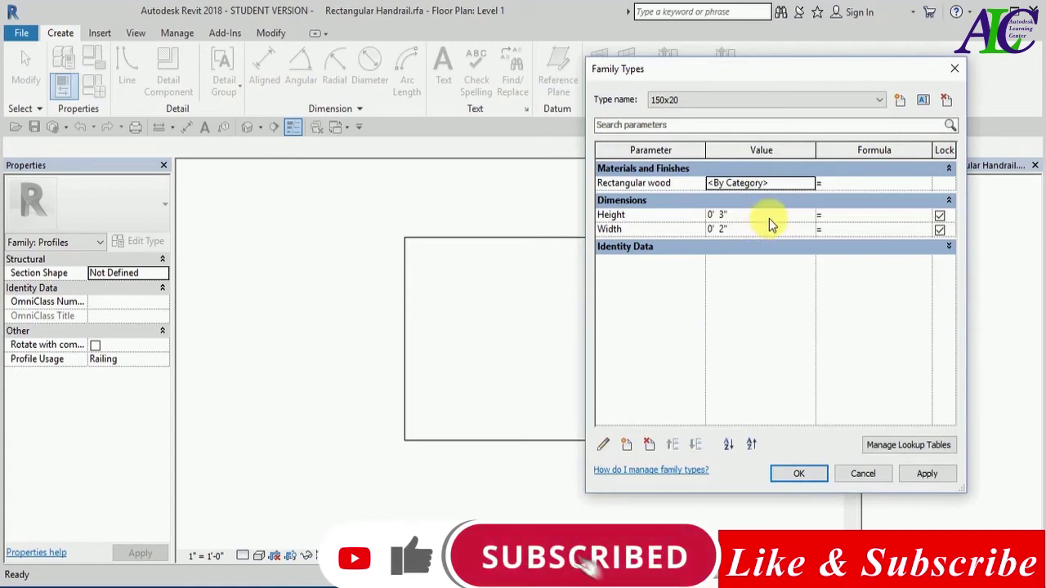
Step: Set the length units to millimetres in Project Units
click(799, 473)
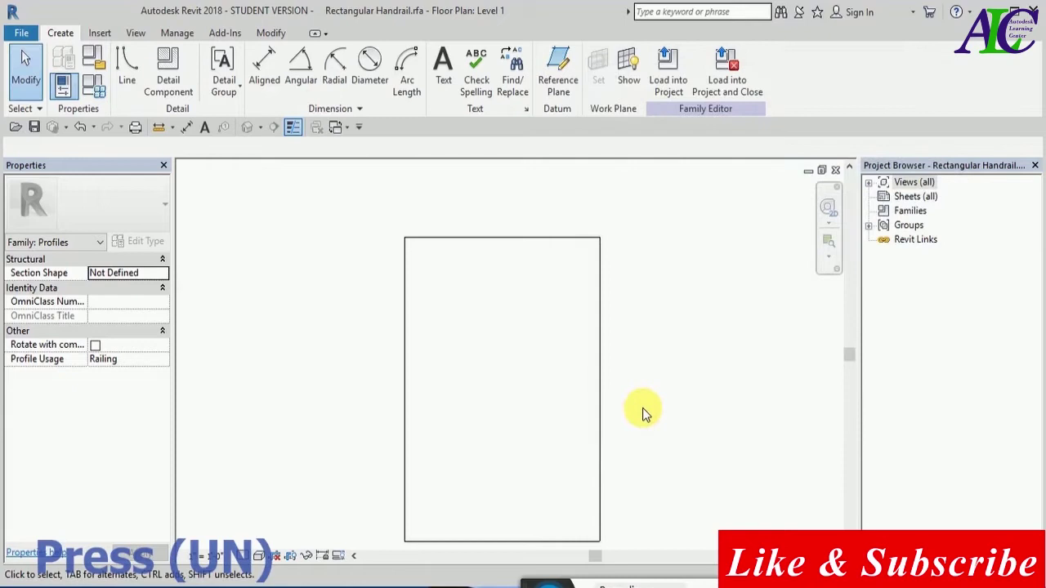
key(u)
key(n)
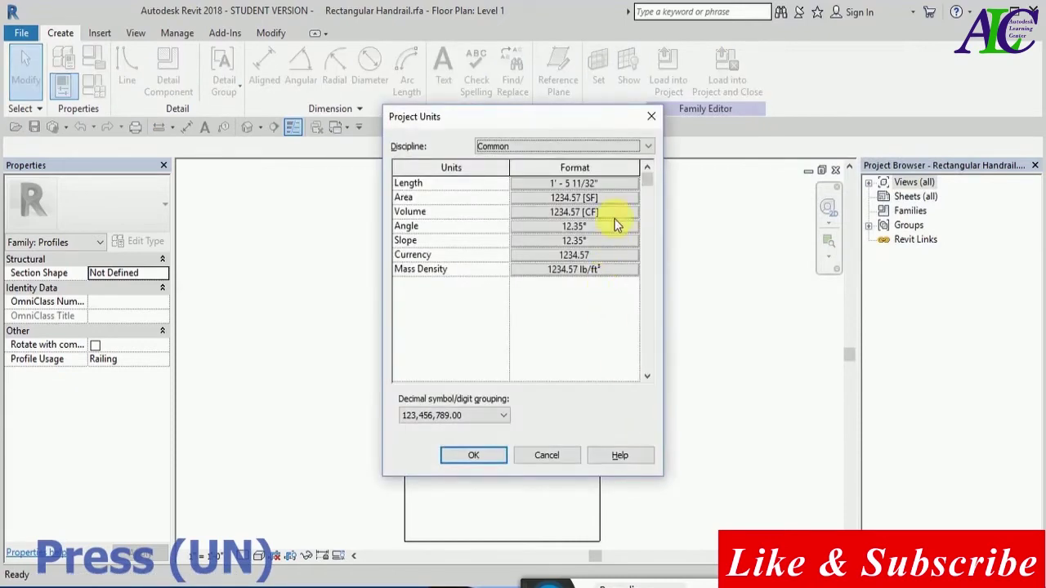
click(619, 183)
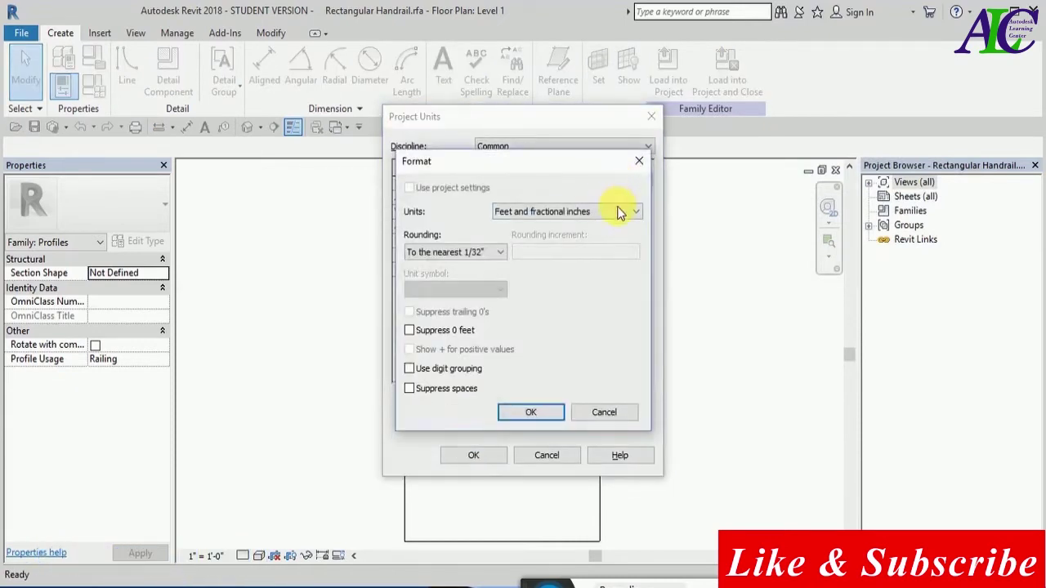
click(618, 211)
click(582, 297)
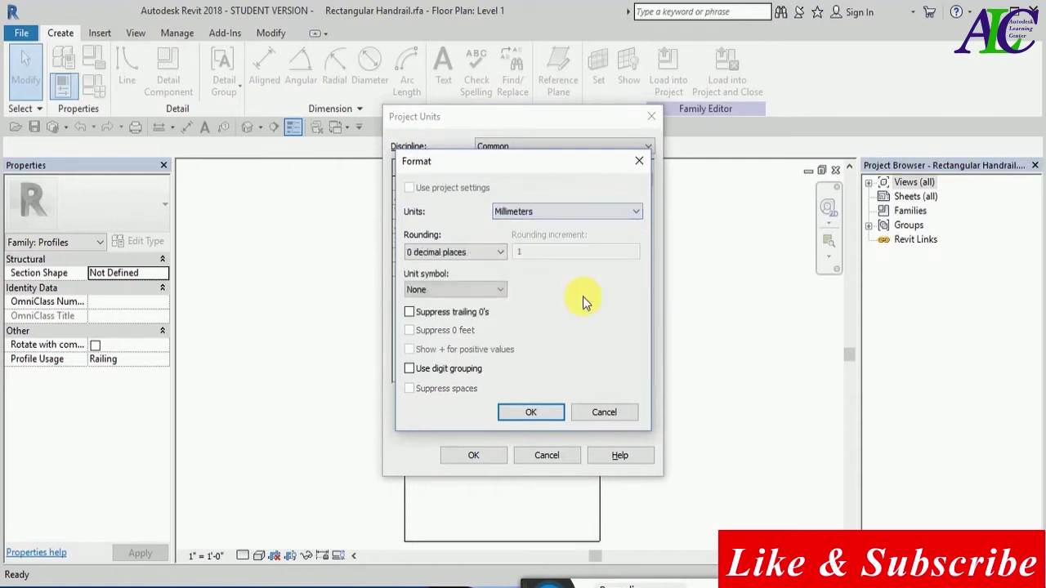
click(509, 408)
click(488, 459)
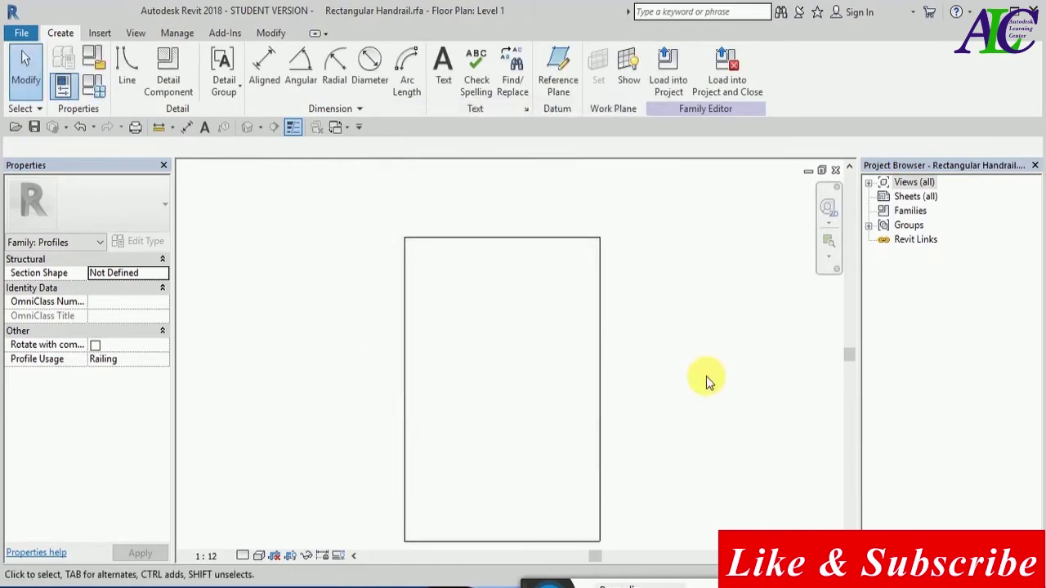
Step: Turn on Dimensions and Reference Planes in Visibility/Graphics annotation categories
key(v)
key(g)
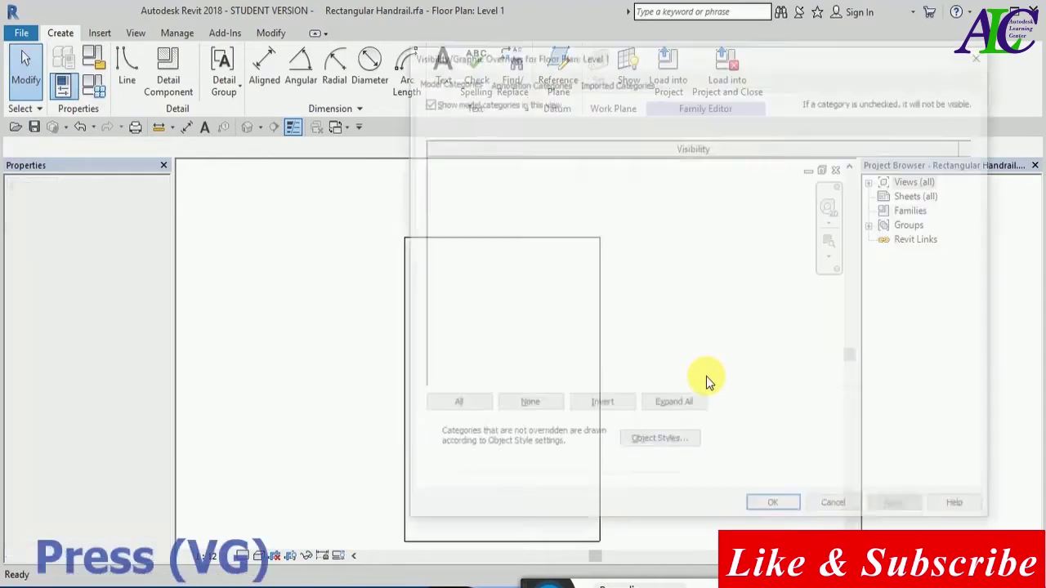
click(527, 80)
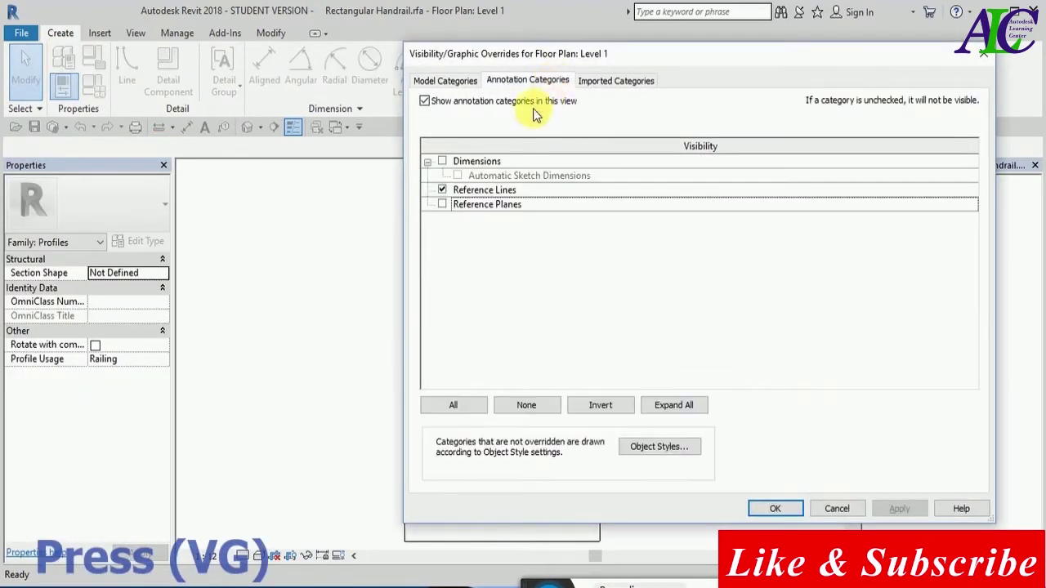
click(481, 162)
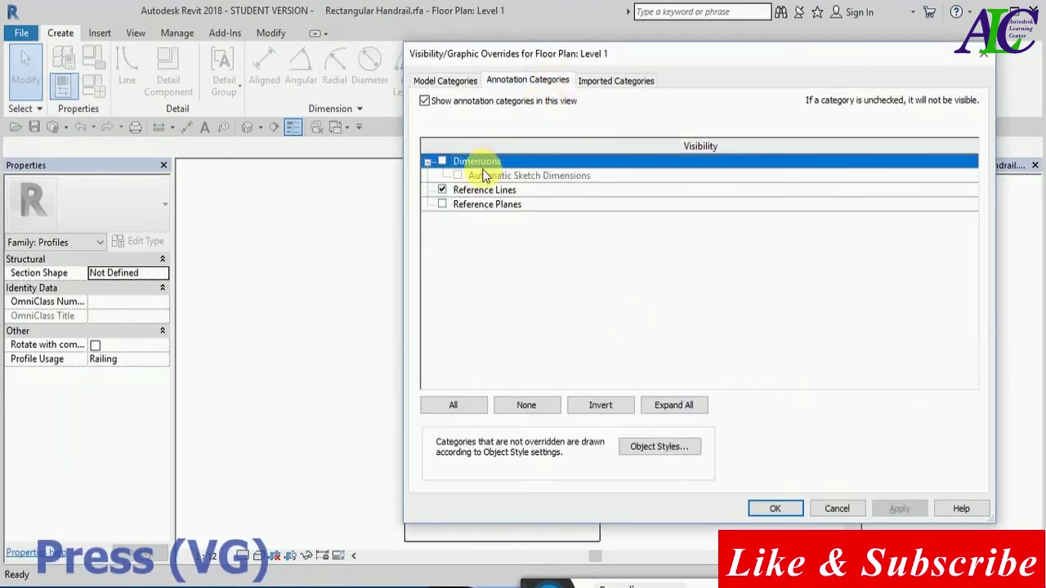
click(441, 162)
click(441, 204)
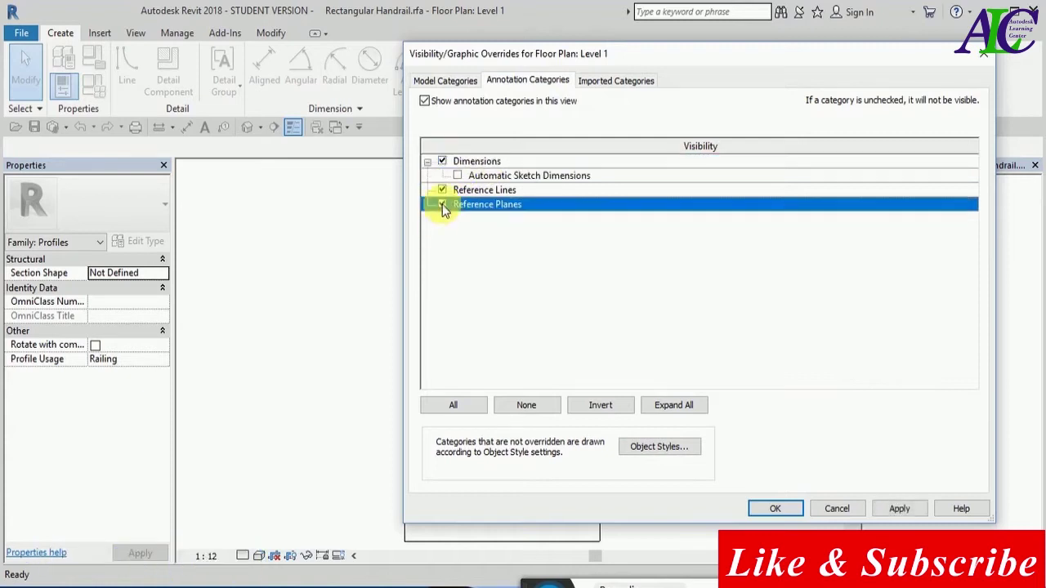
click(891, 508)
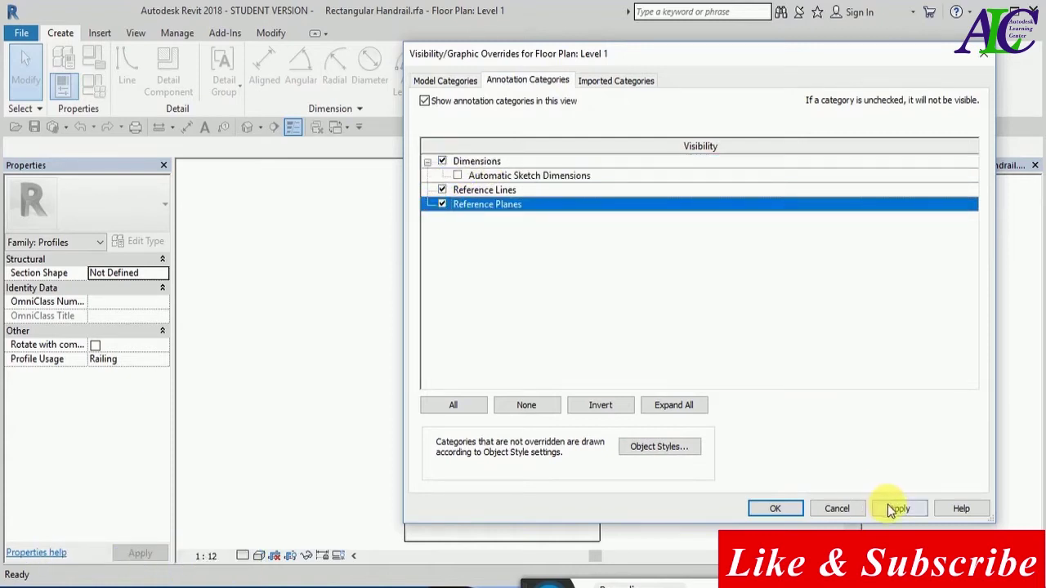
click(795, 510)
scroll(524, 398, down, 3)
scroll(449, 354, down, 3)
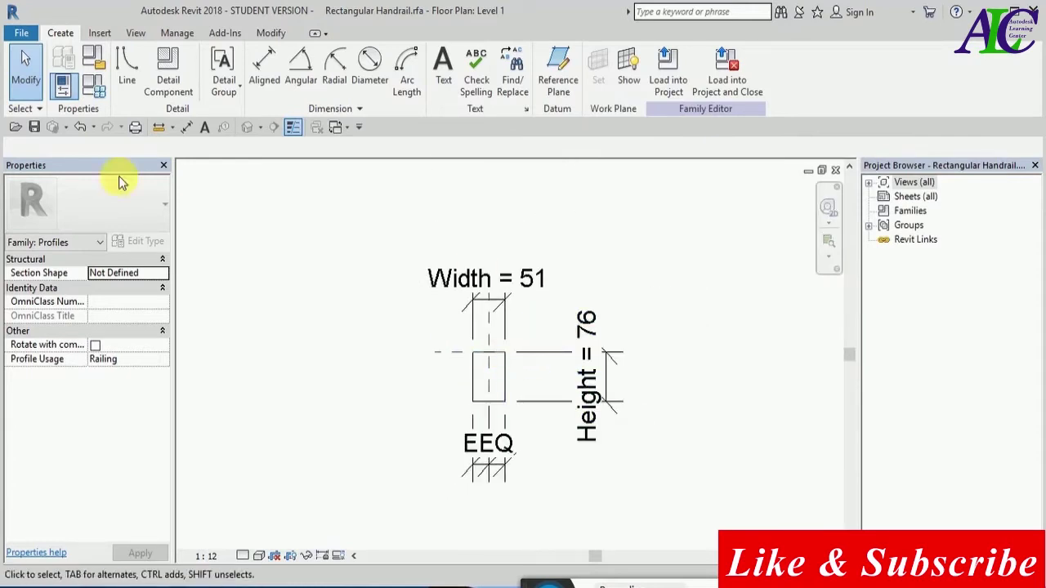
Step: Set the 150x20 type's Height to 150 and Width to 20
click(93, 85)
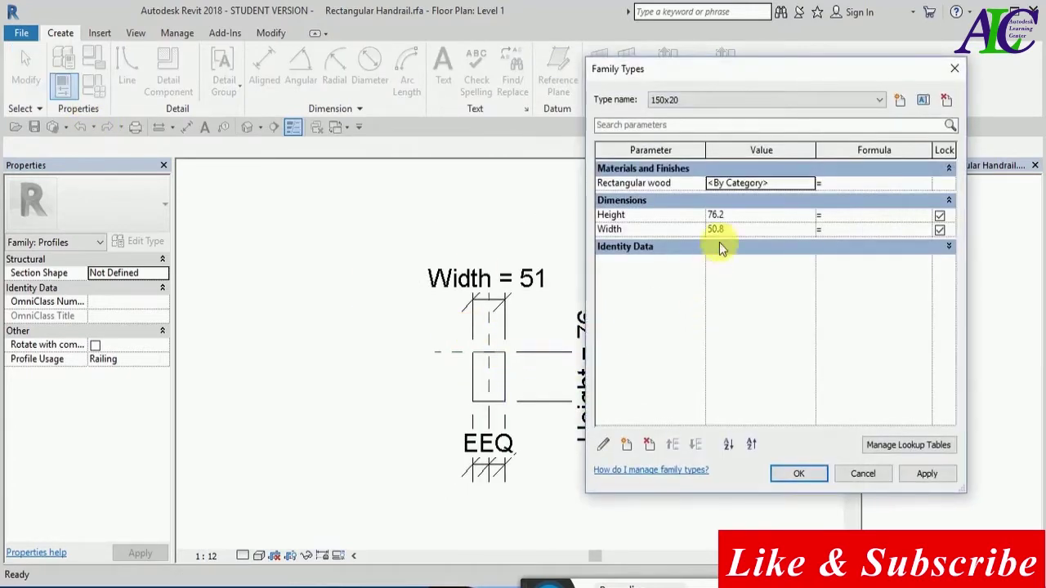
click(755, 214)
text(150)
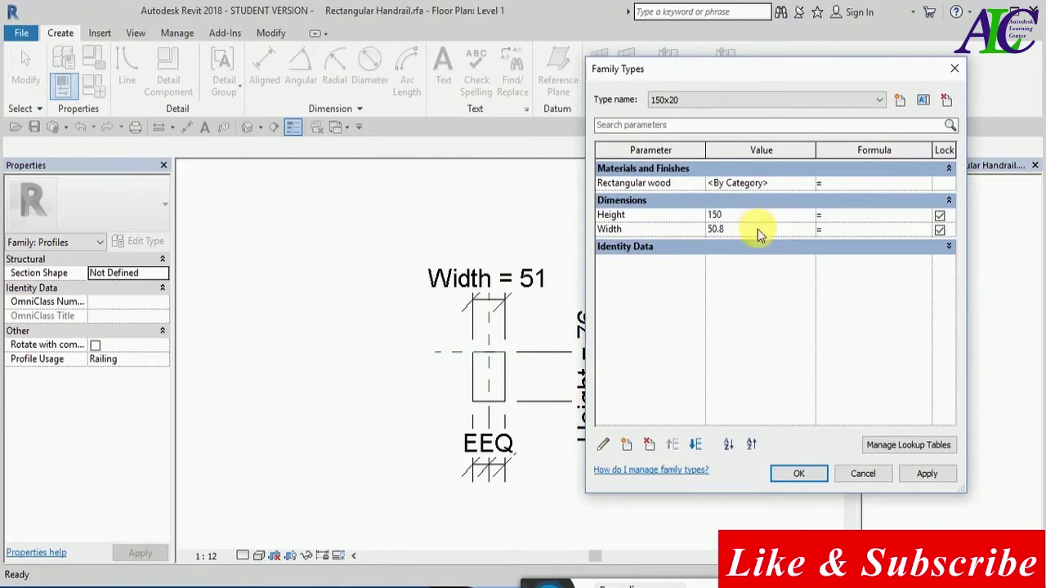
click(758, 232)
text(20)
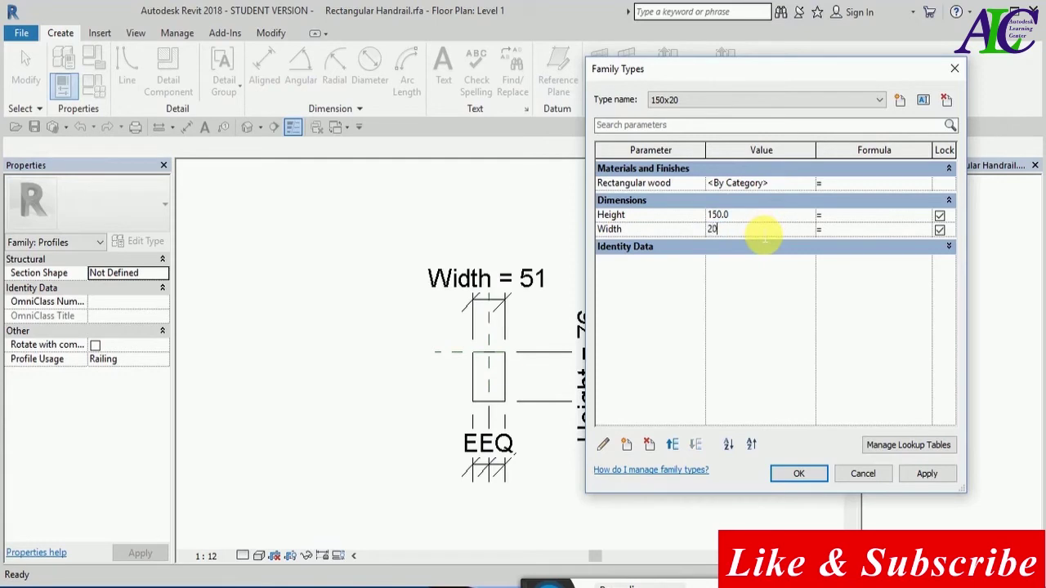
click(914, 478)
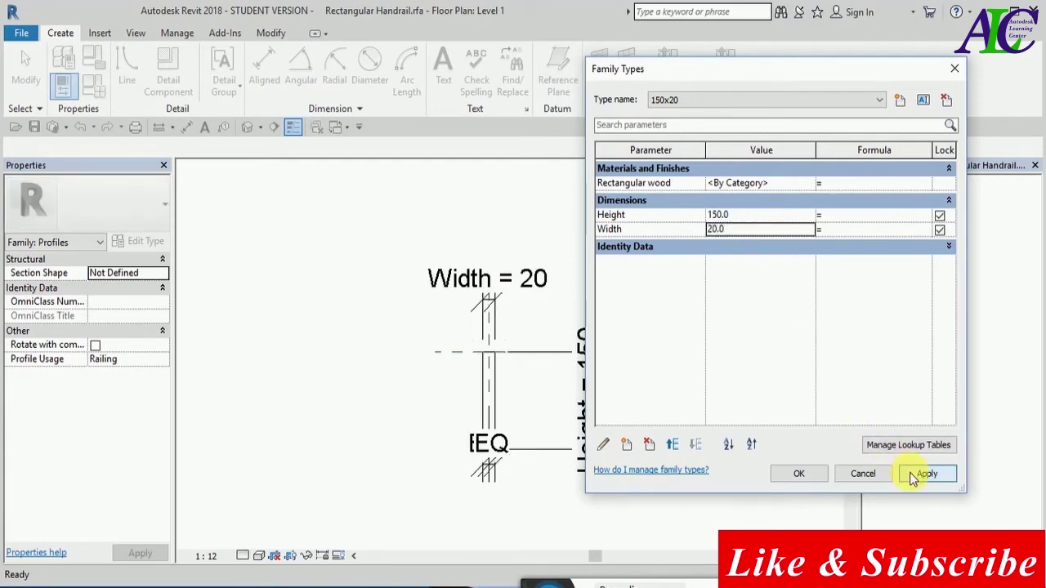
click(807, 474)
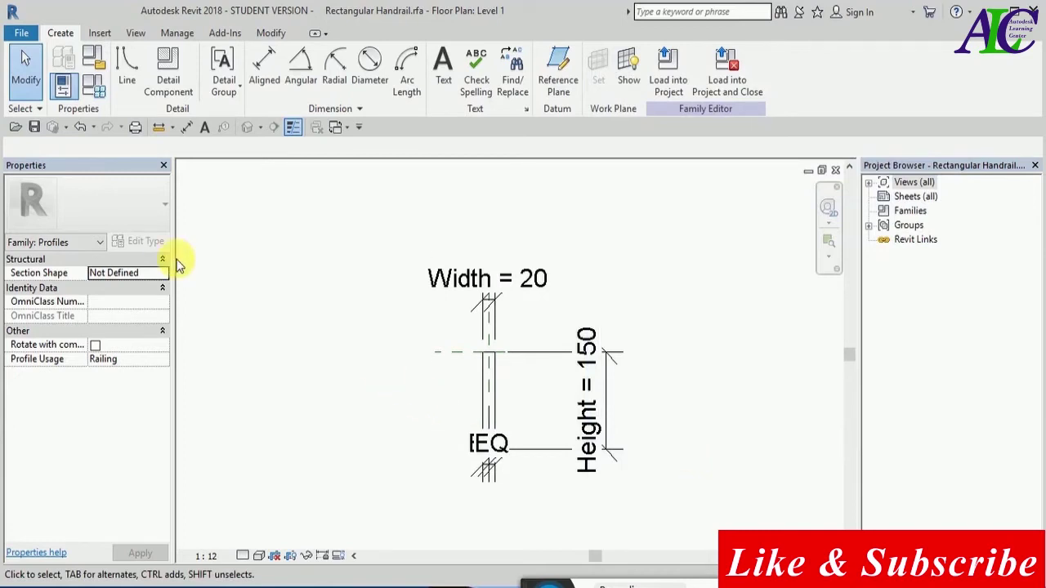
Step: Save the profile family to Documents as 'Rectangular Handrail wood'
click(33, 128)
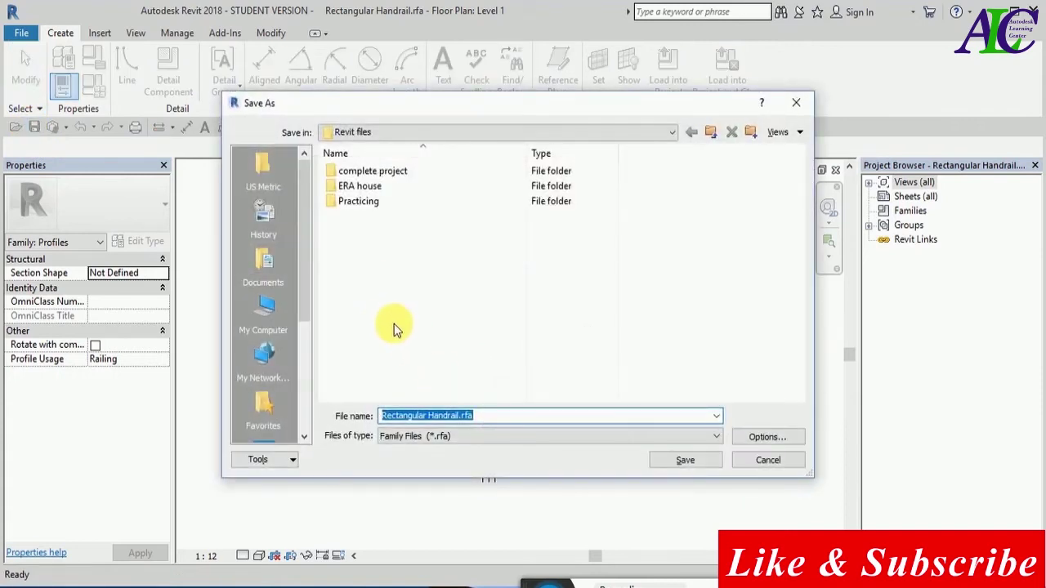
click(283, 260)
click(649, 416)
text(wood)
click(683, 461)
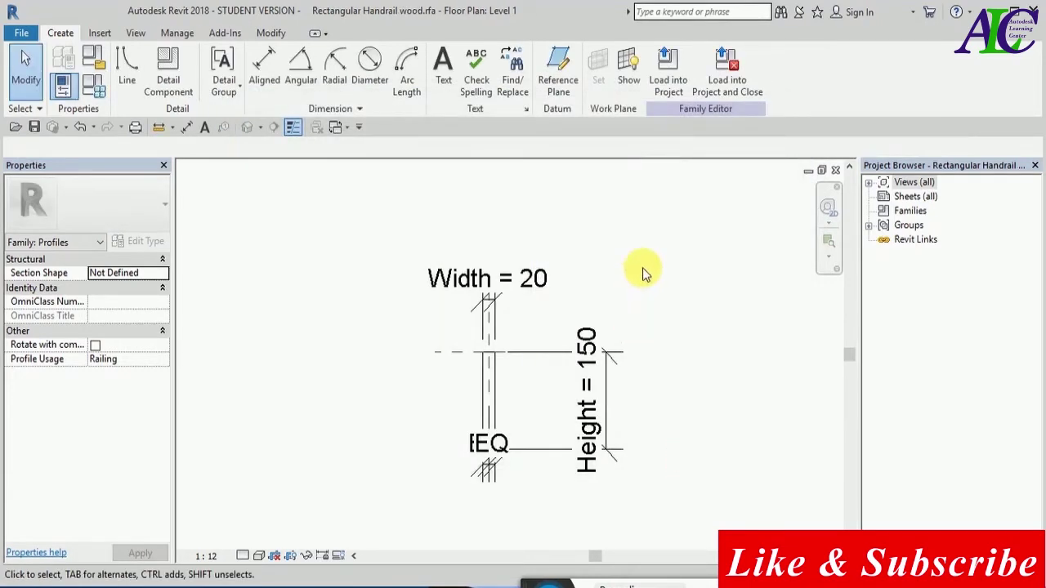
Step: Load the wood profile into the fence project and edit the railing's type
click(669, 90)
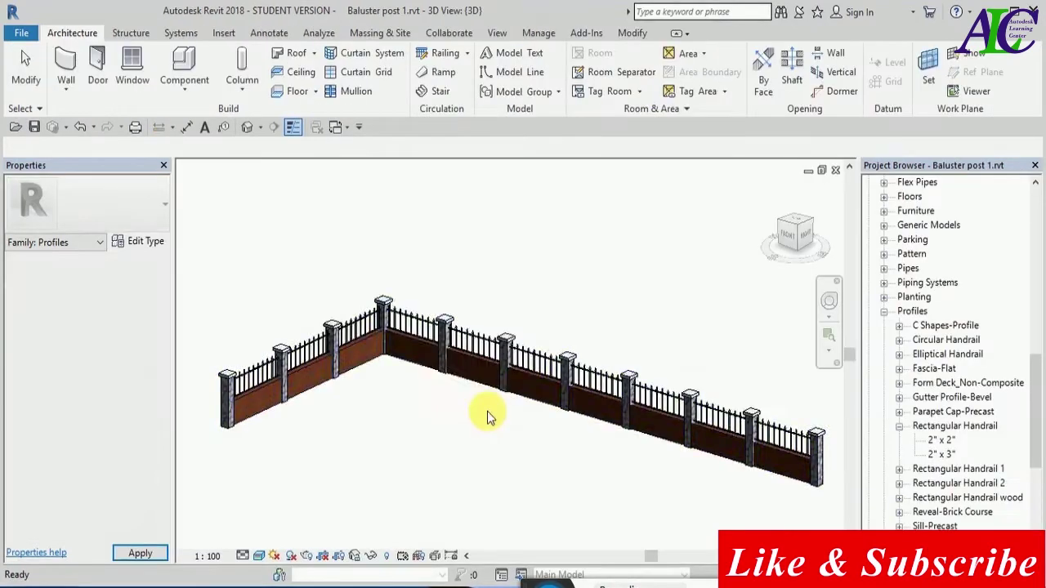
scroll(449, 422, up, 2)
scroll(405, 392, up, 2)
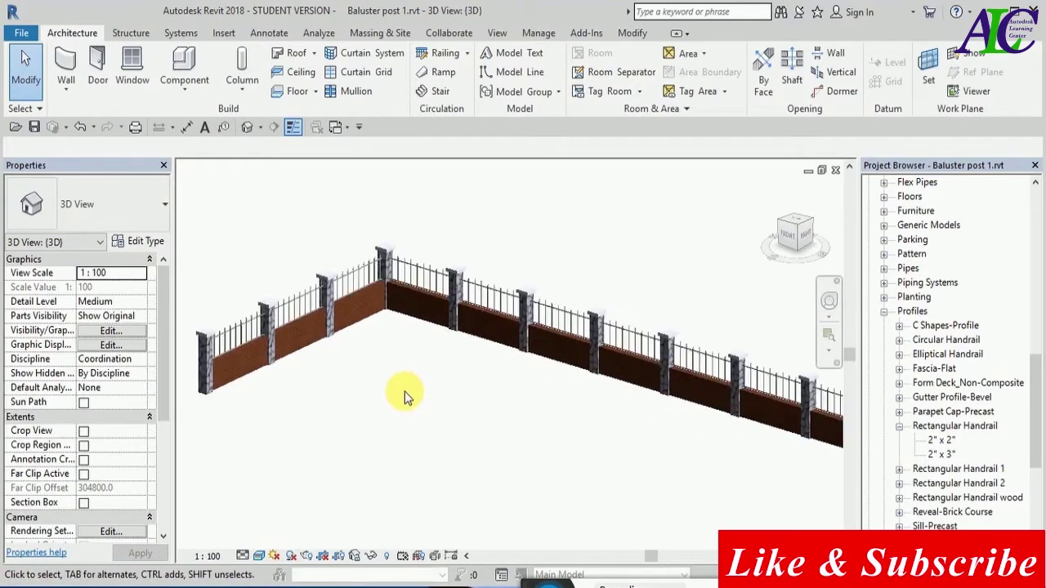
click(388, 288)
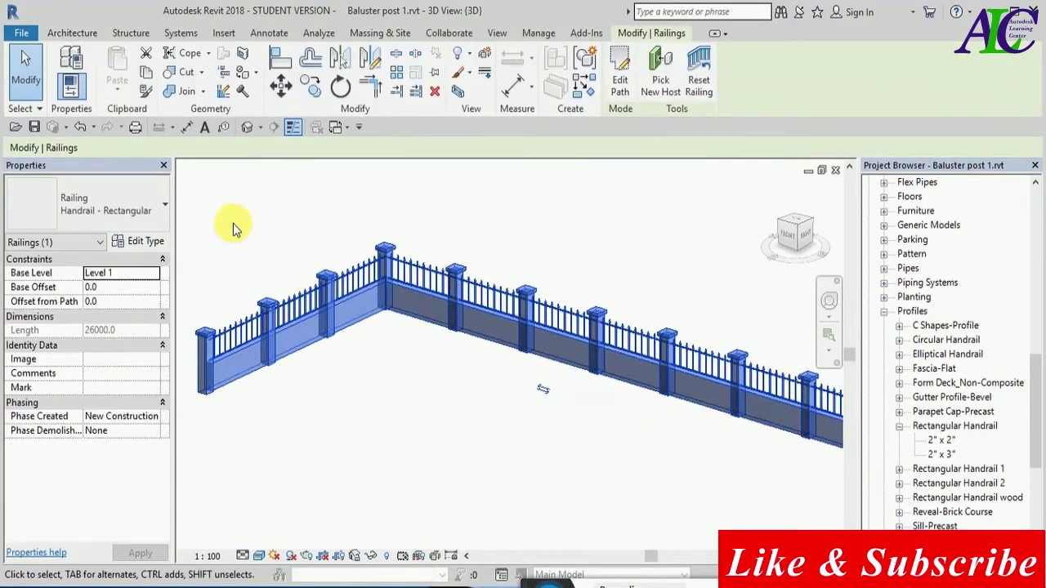
click(146, 242)
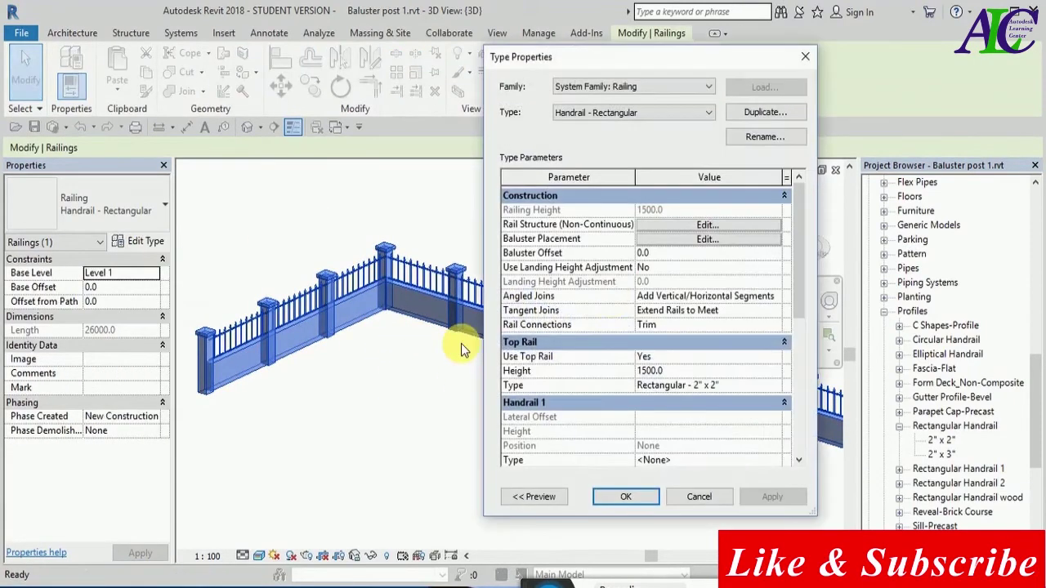
Step: Delete the existing 900-high rail from the rail structure
click(703, 289)
click(781, 334)
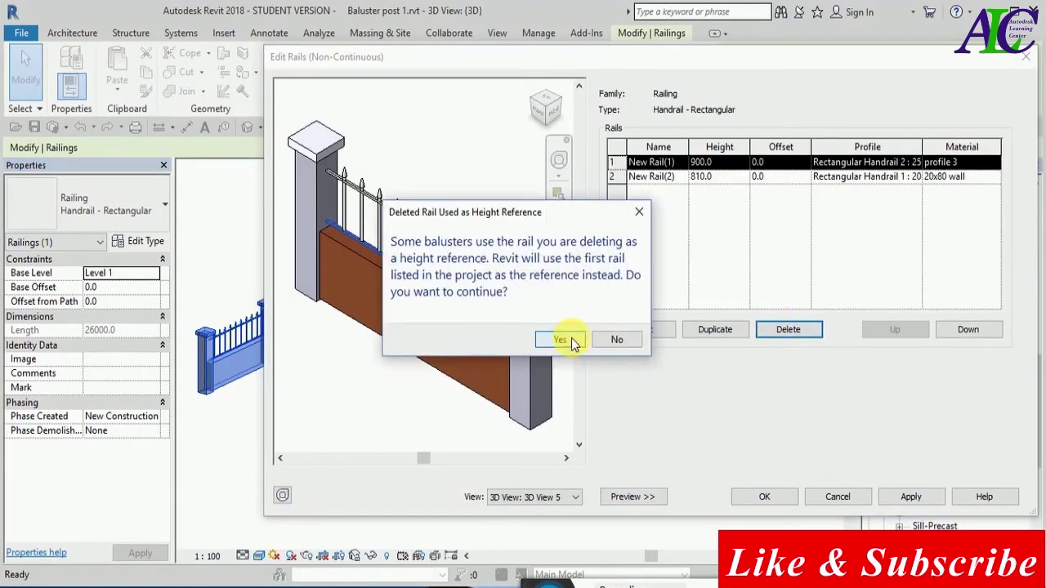
click(571, 338)
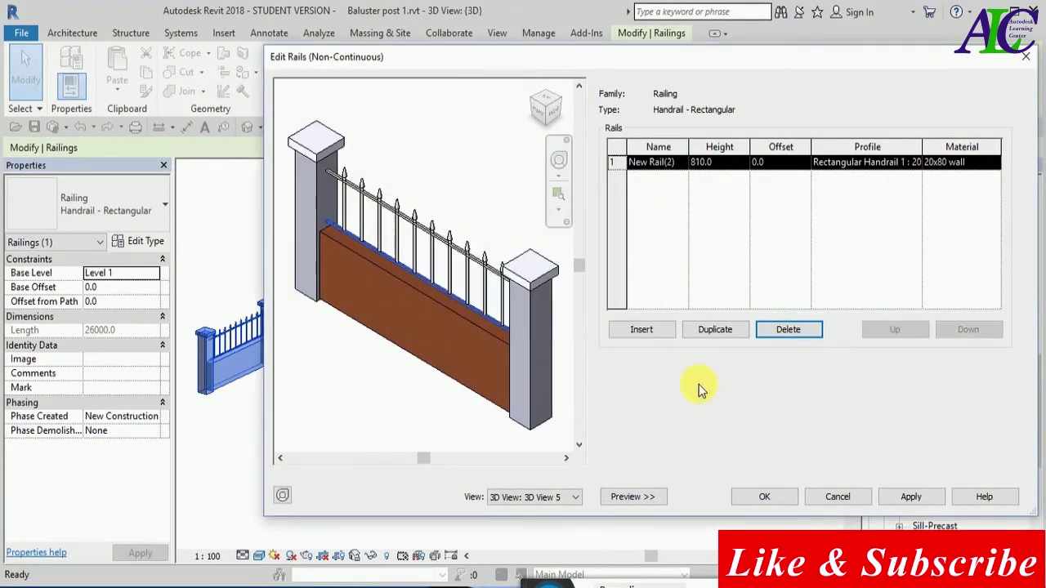
click(867, 233)
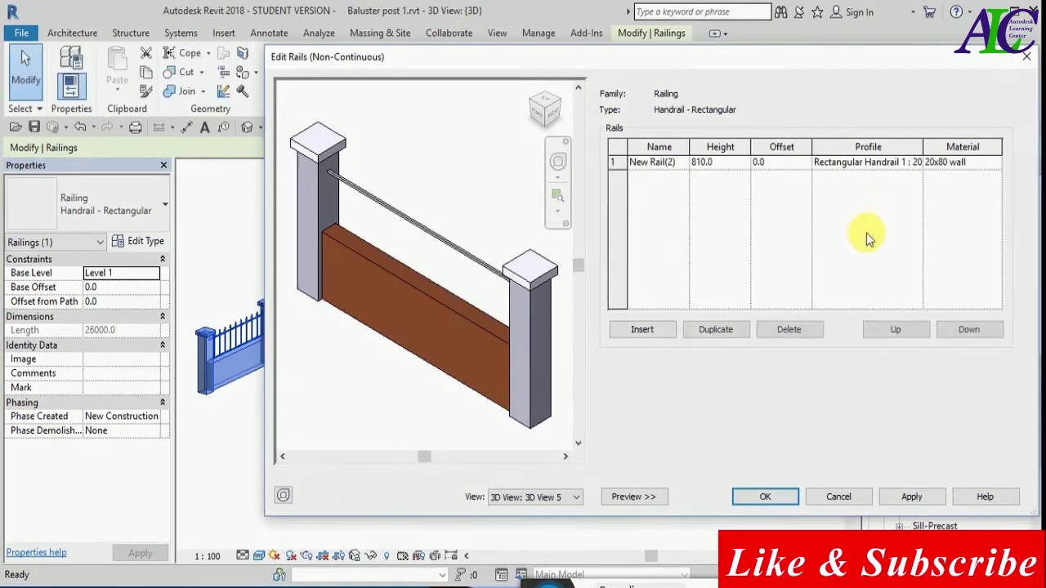
Step: Insert a new rail using the Rectangular Handrail wood : 150x20 profile
click(660, 329)
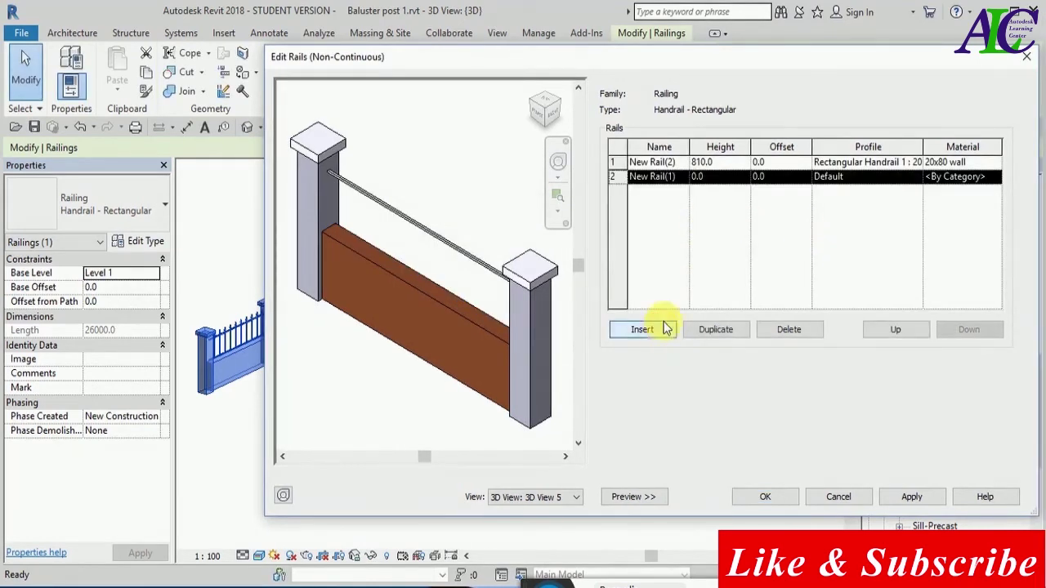
click(864, 176)
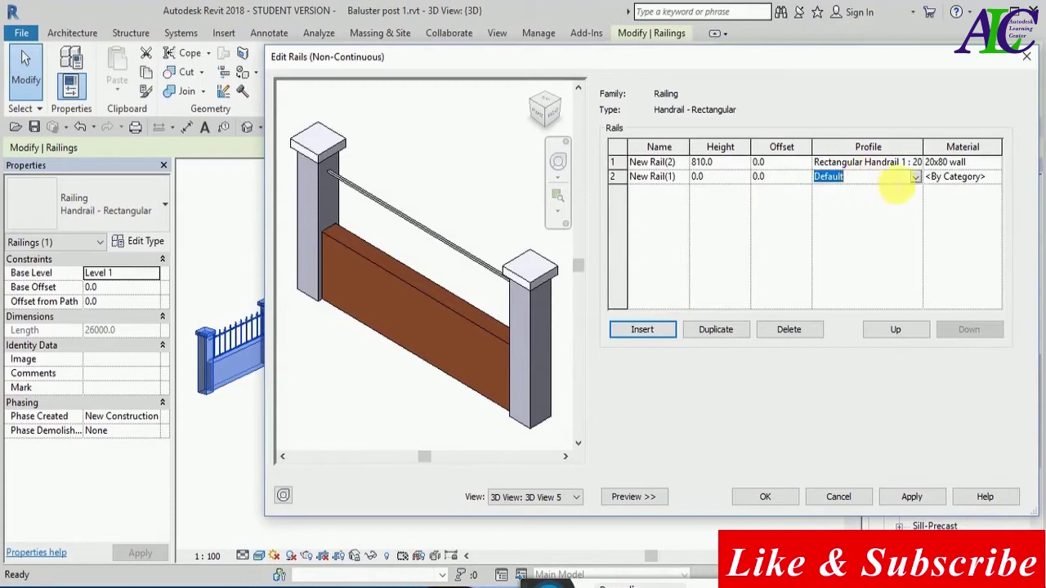
click(915, 178)
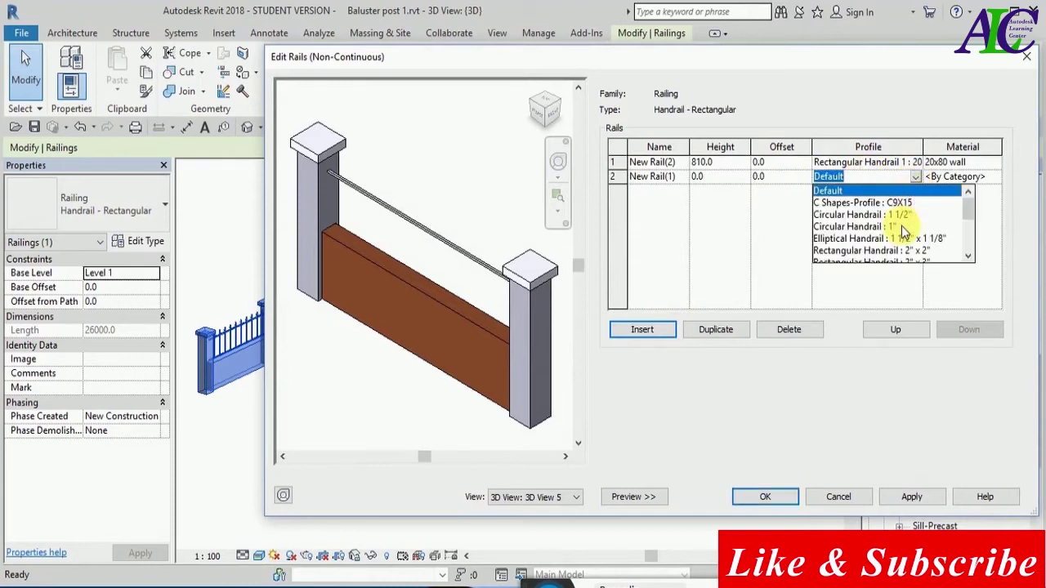
scroll(902, 232, down, 1)
scroll(901, 233, down, 2)
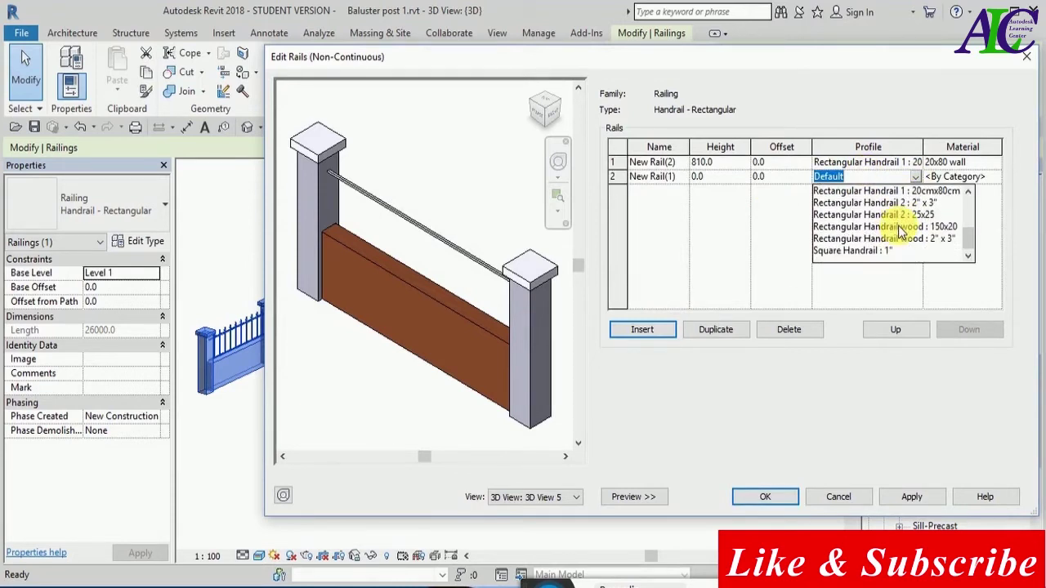
click(905, 227)
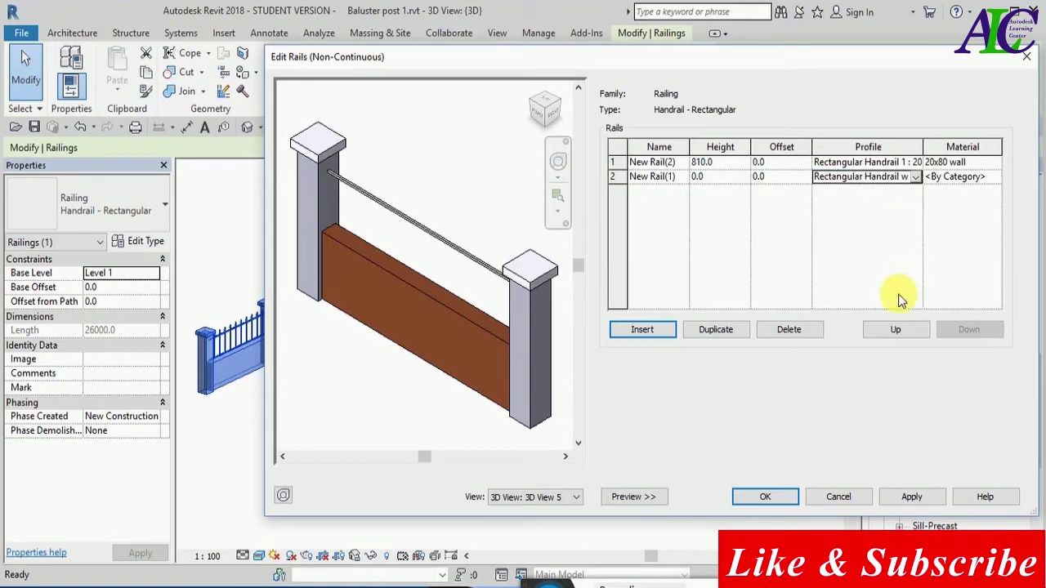
click(893, 499)
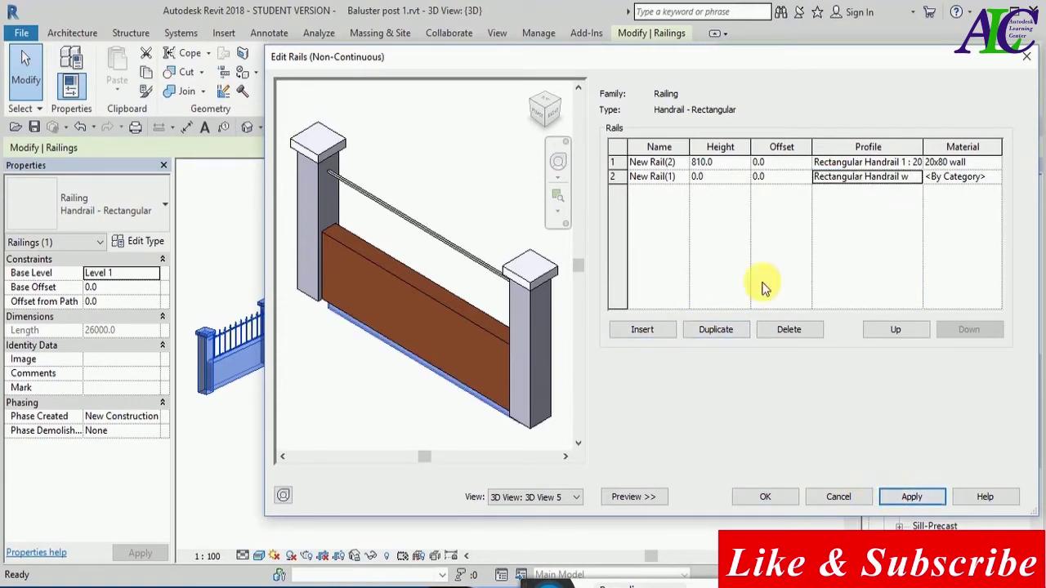
Step: Set the new rail's height to 1000 and preview it from the front
click(730, 177)
text(900)
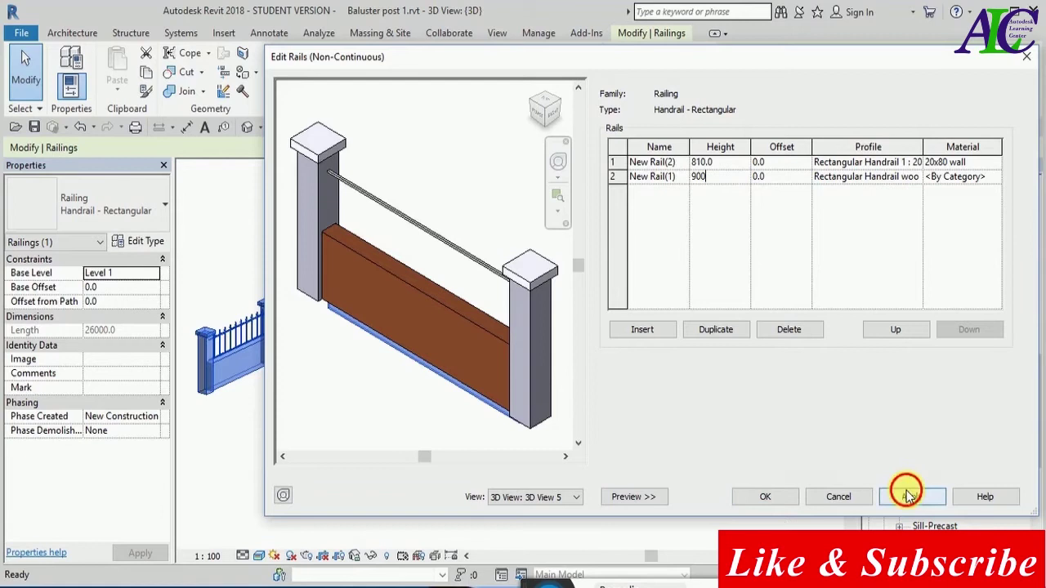
click(907, 496)
click(730, 177)
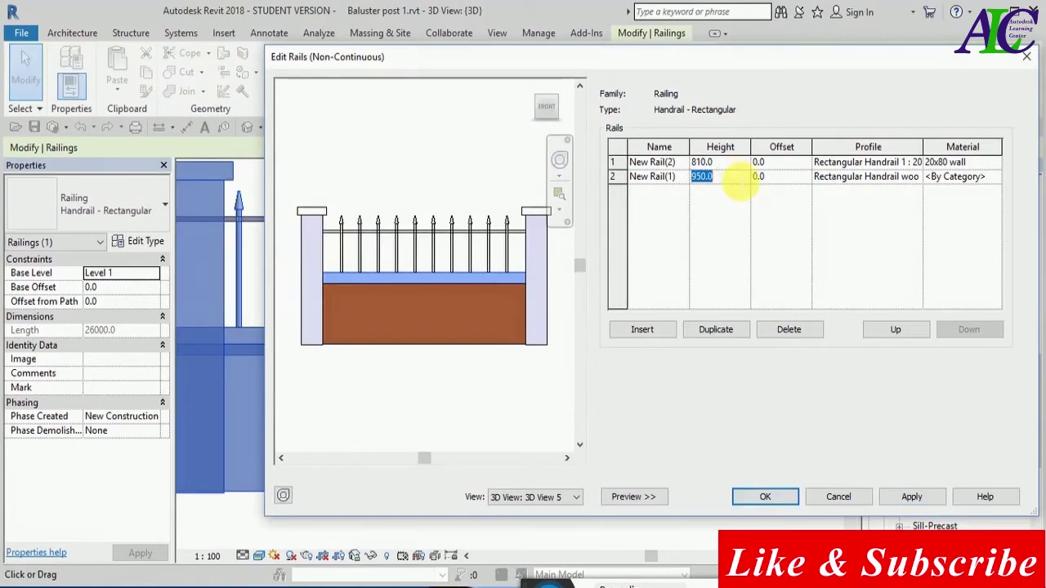
text(000)
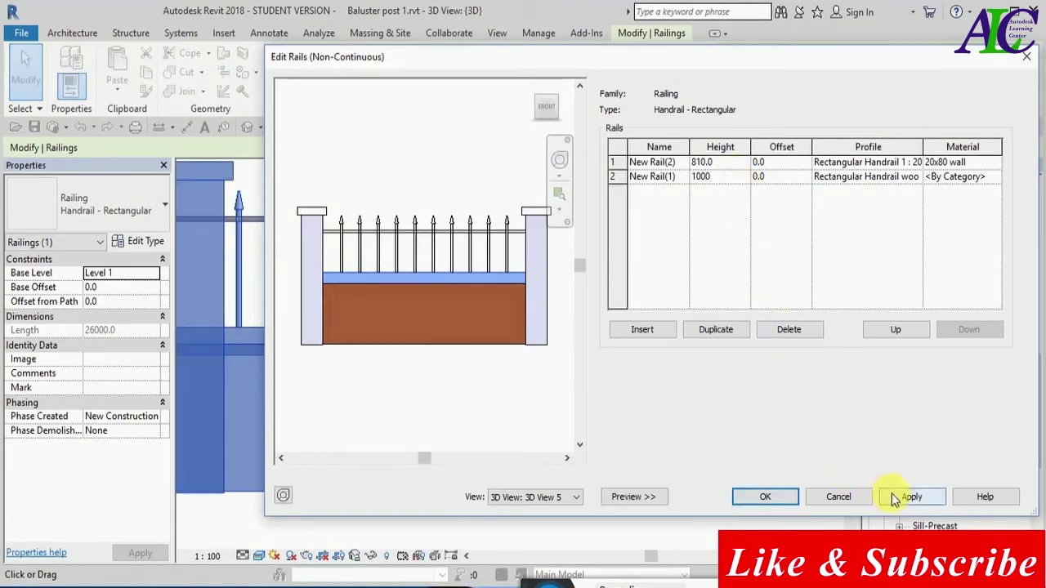
click(891, 494)
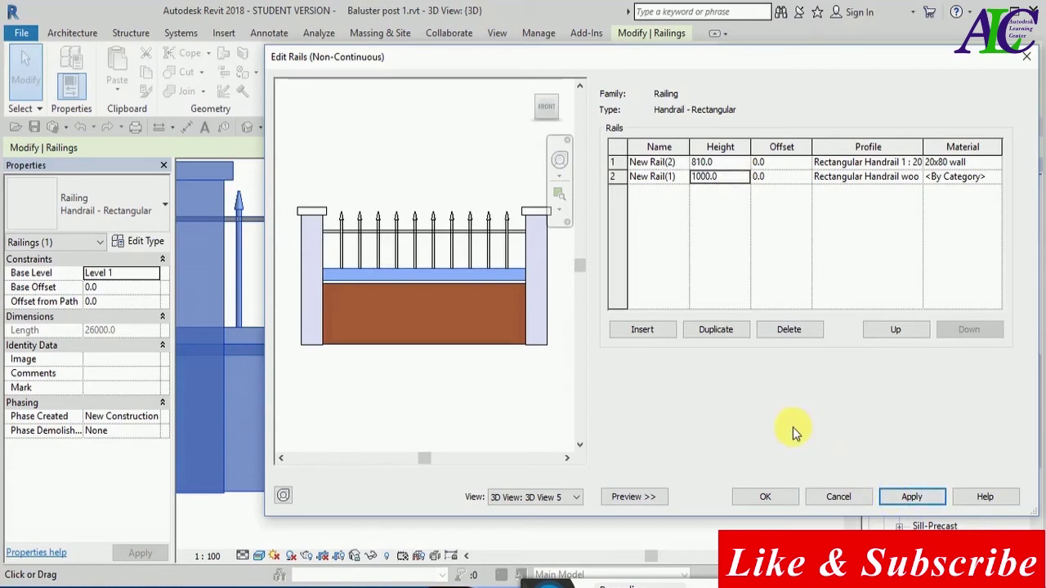
click(699, 264)
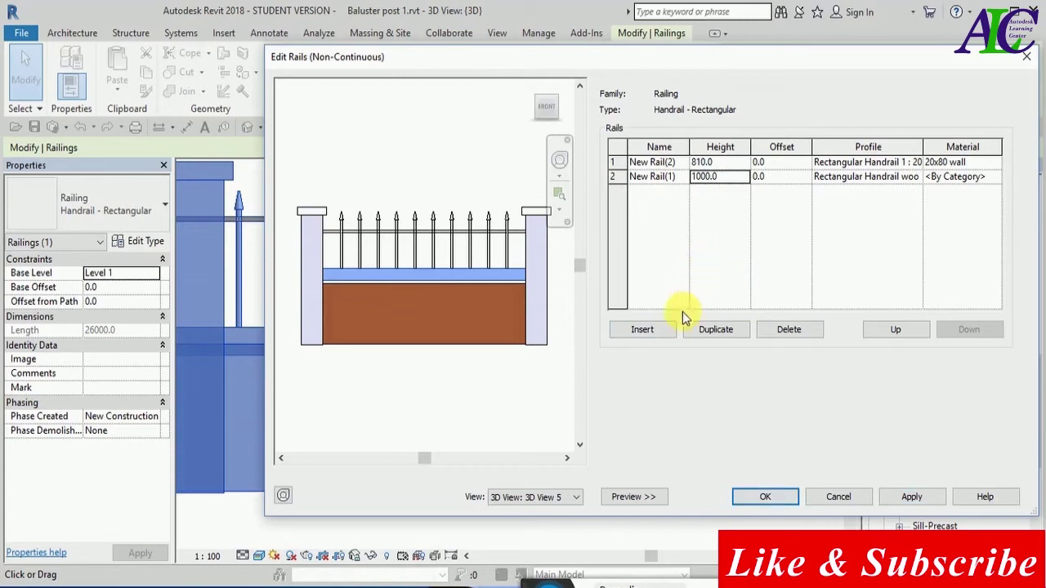
Step: Insert a third rail with the wood profile at height 1200
click(669, 331)
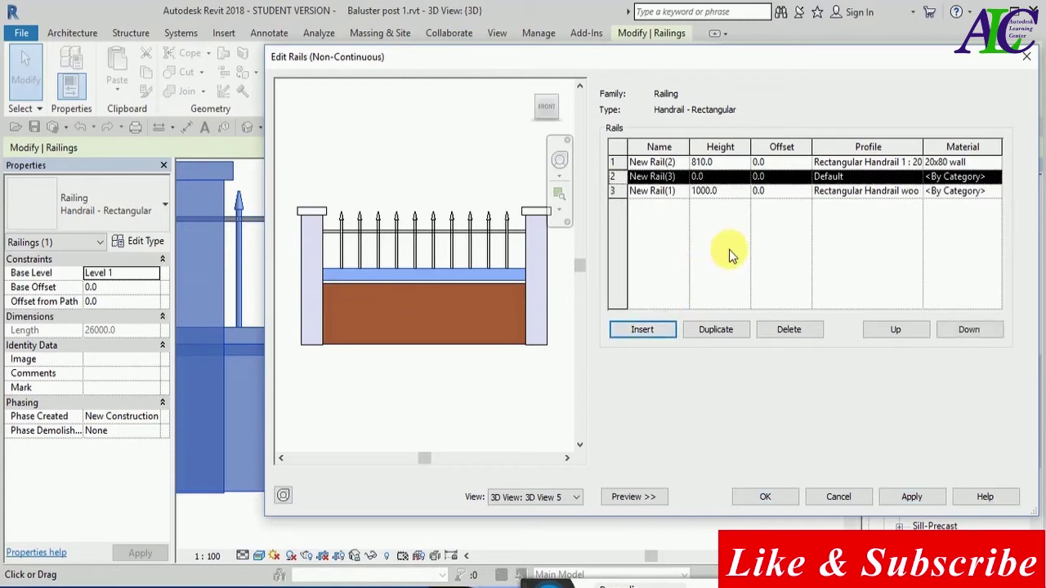
click(866, 177)
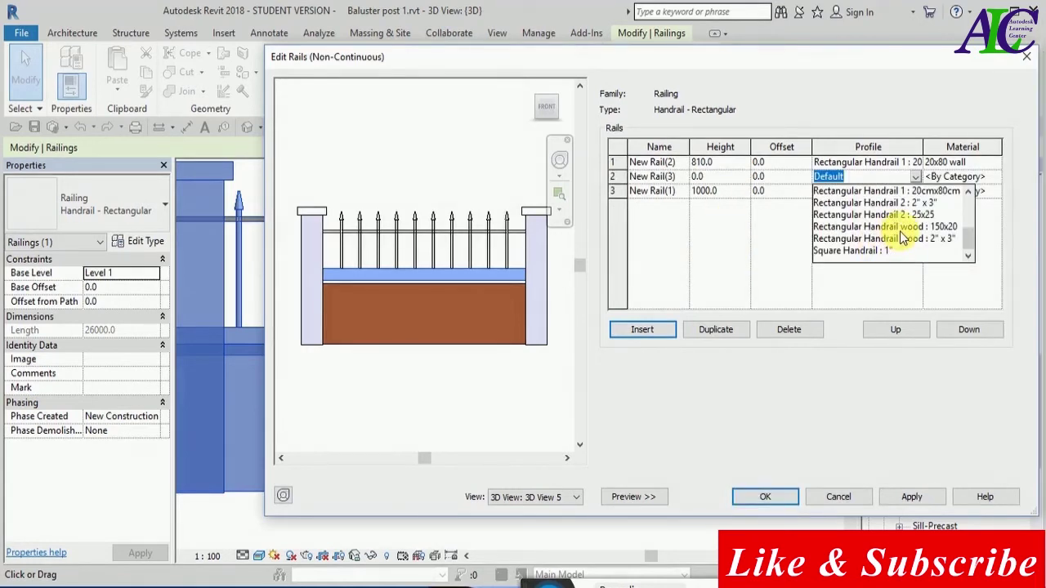
click(912, 231)
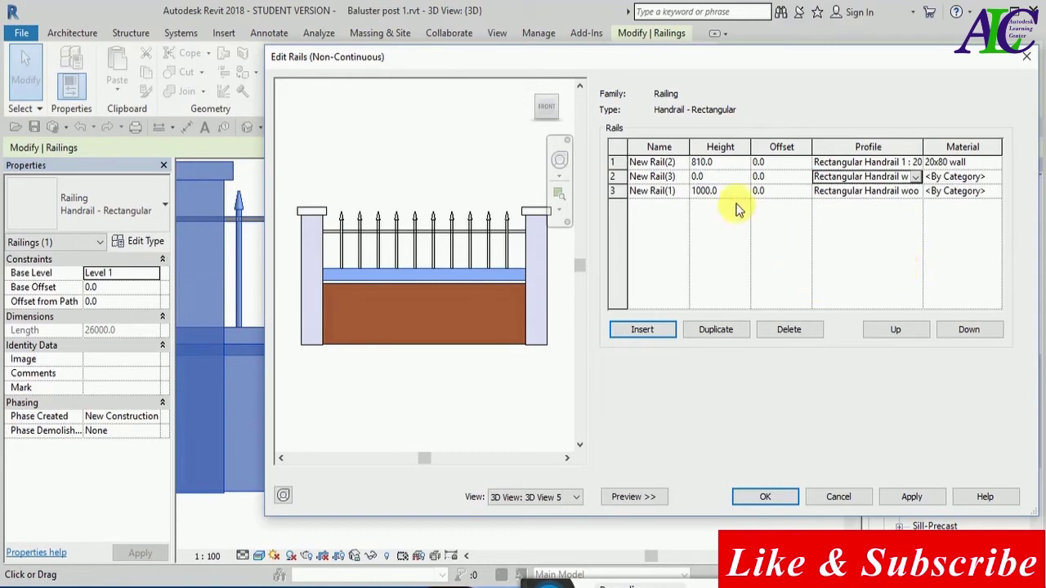
click(732, 176)
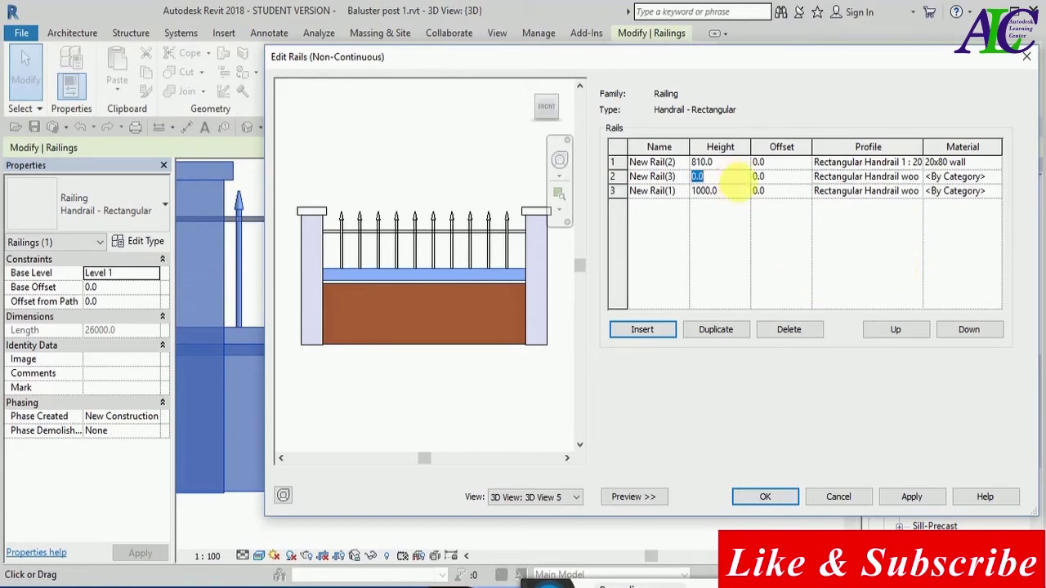
text(12)
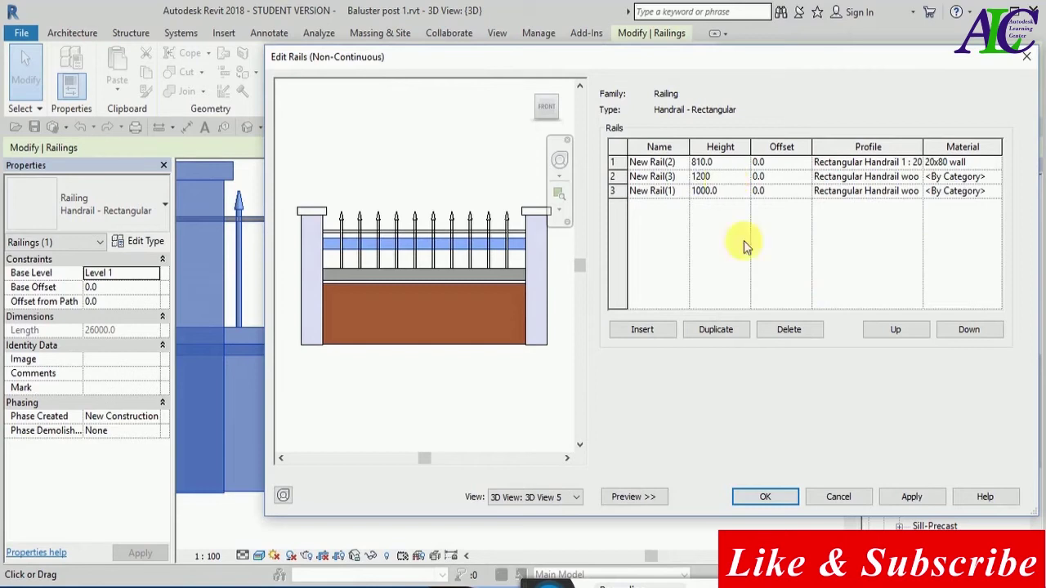
click(912, 496)
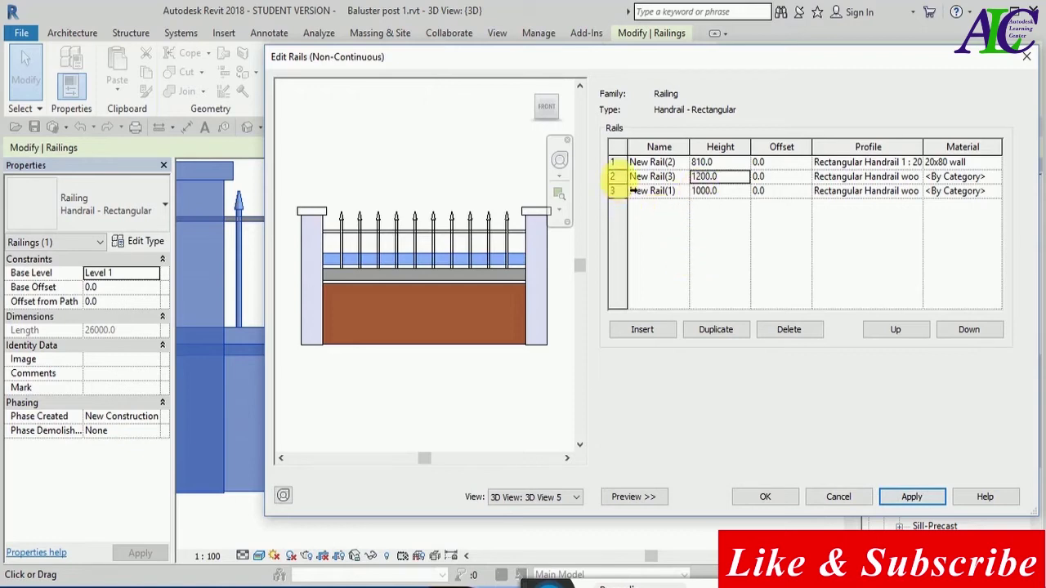
click(613, 177)
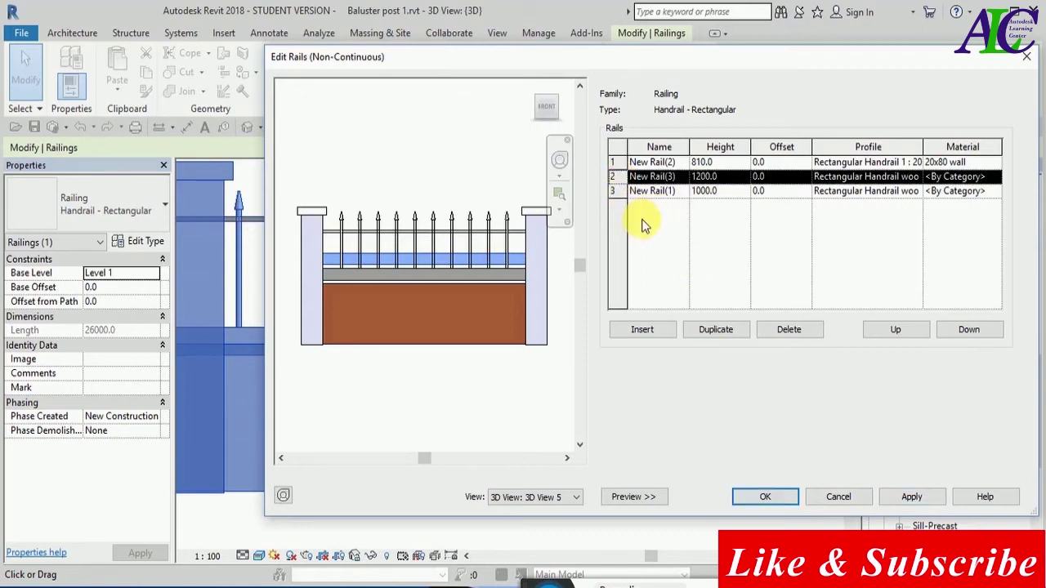
Step: Insert a fourth wood-profile rail at height 1400 and check the front preview
click(661, 331)
click(661, 331)
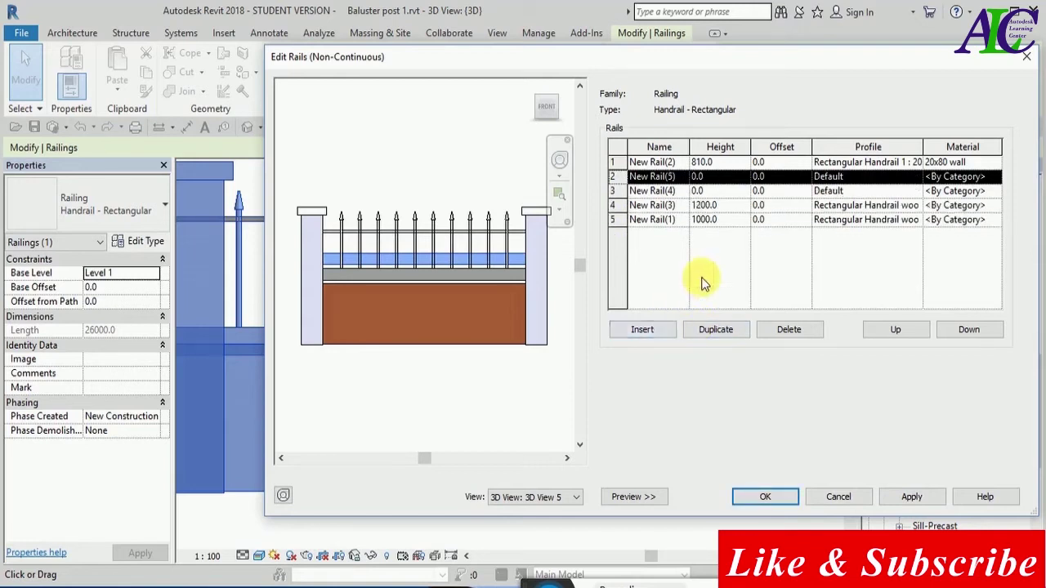
click(724, 194)
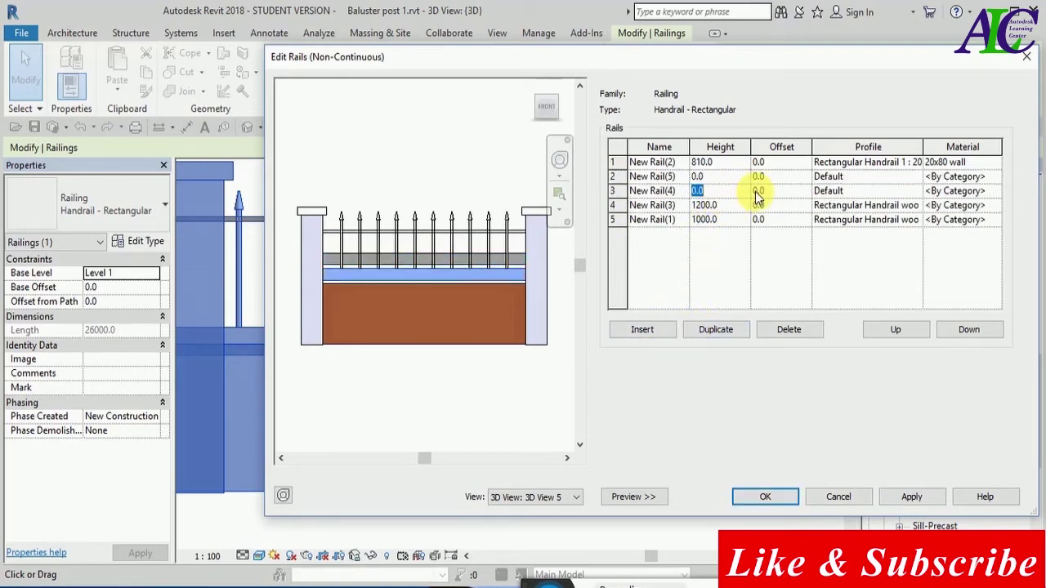
click(899, 191)
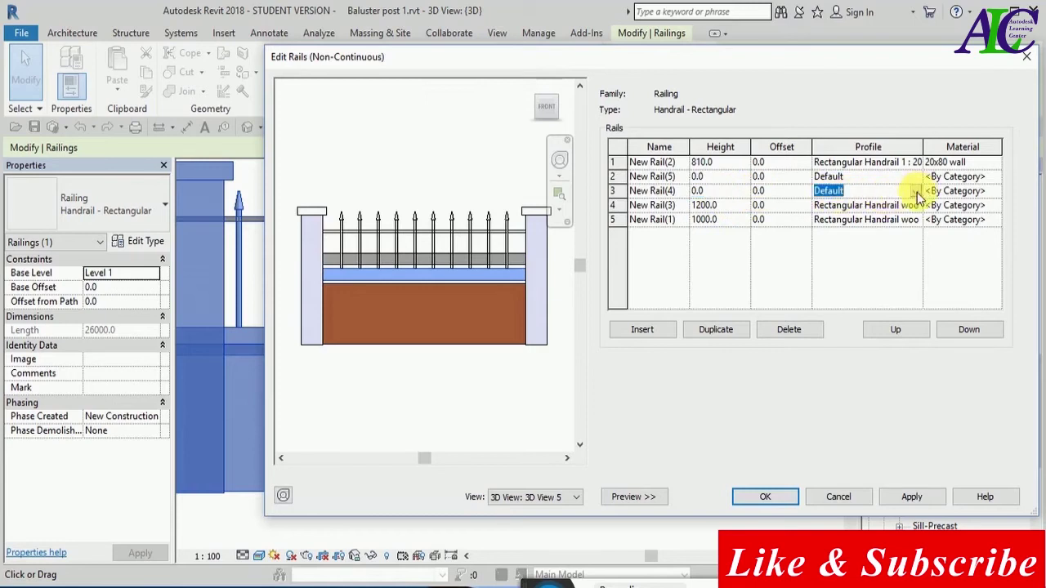
click(917, 192)
scroll(888, 247, down, 1)
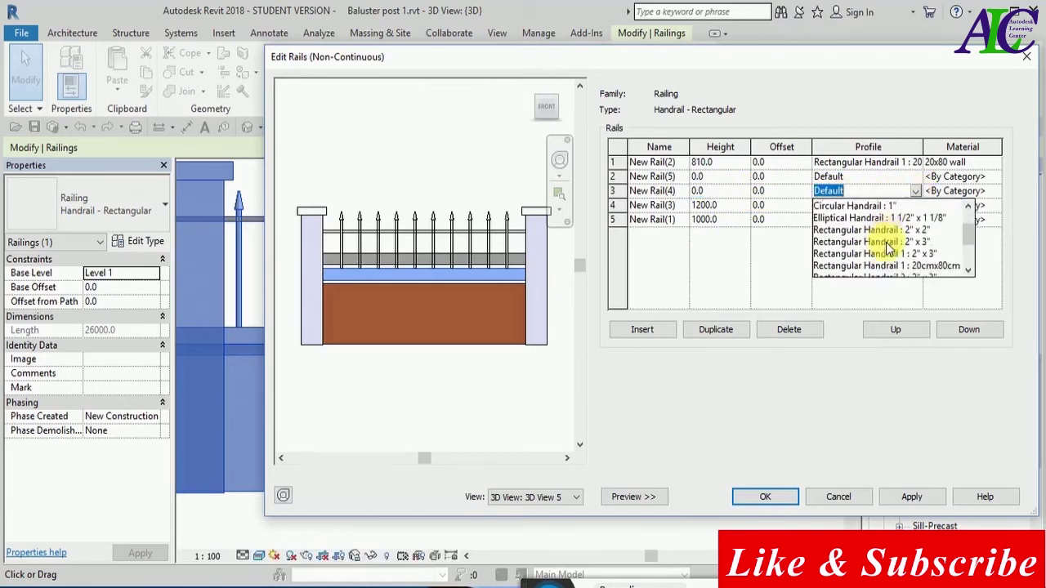
scroll(888, 248, down, 2)
click(889, 244)
click(735, 192)
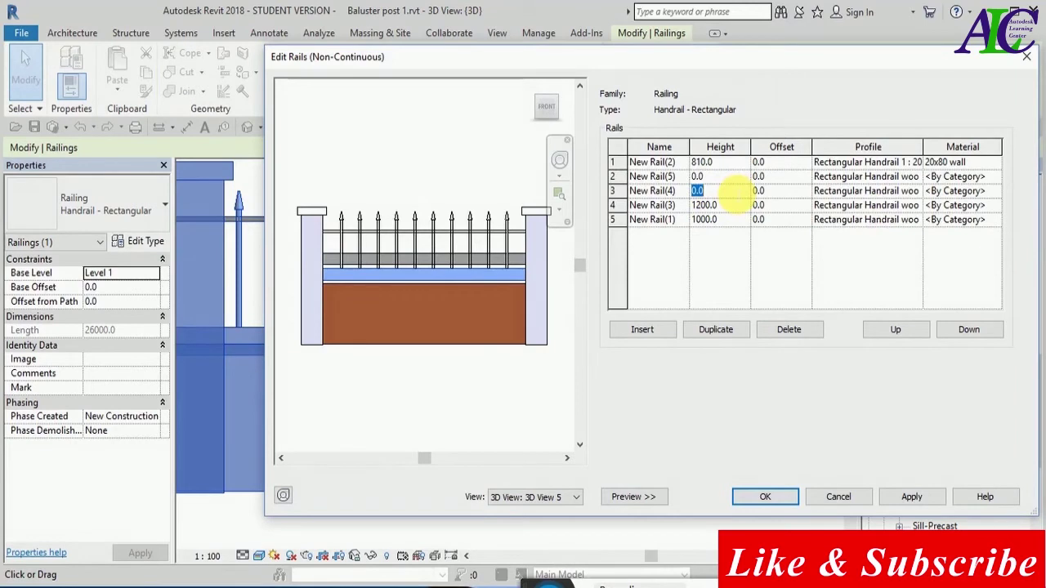
text(1400)
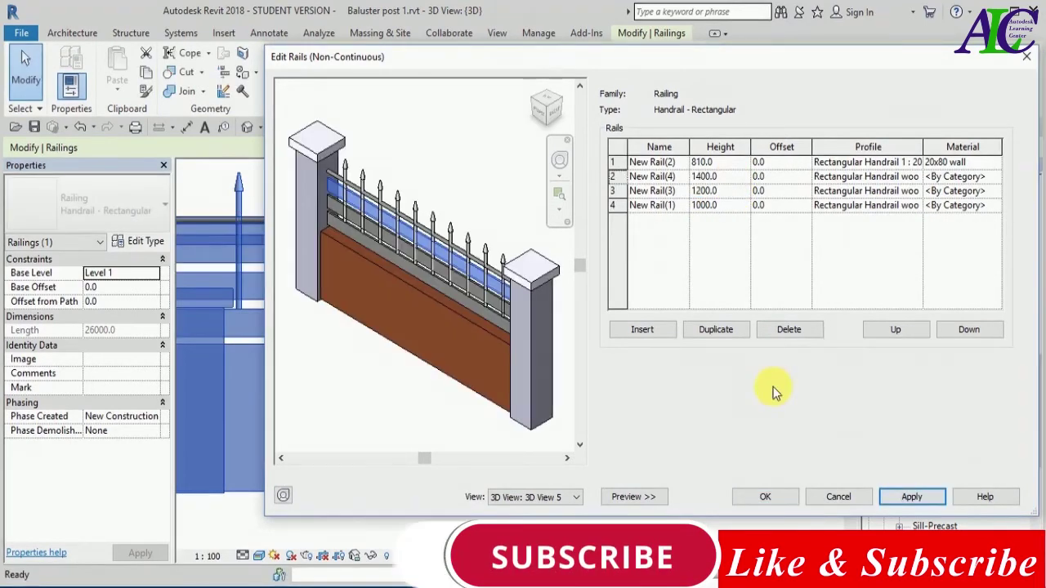
click(545, 116)
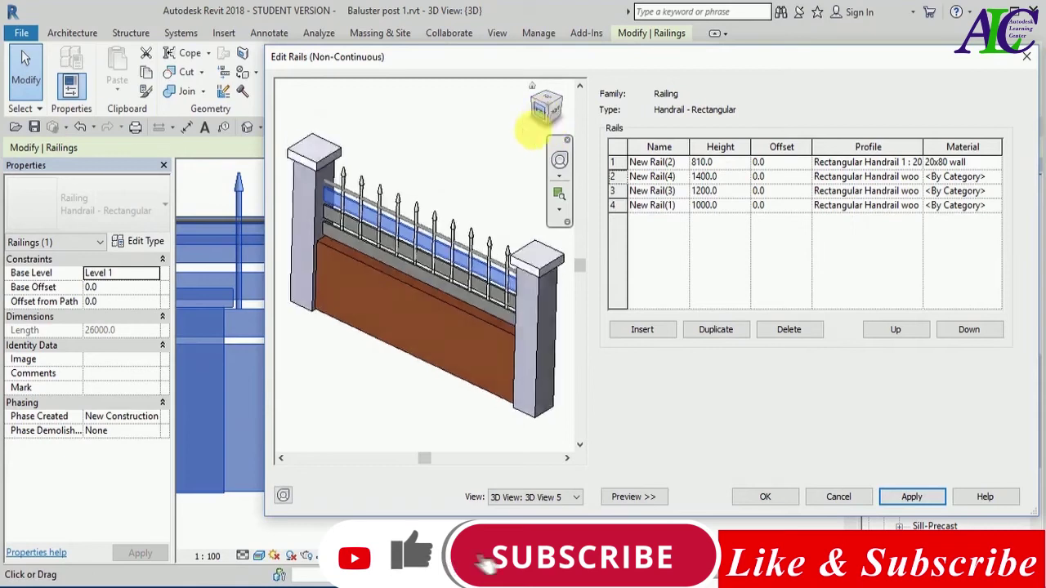
scroll(438, 317, up, 1)
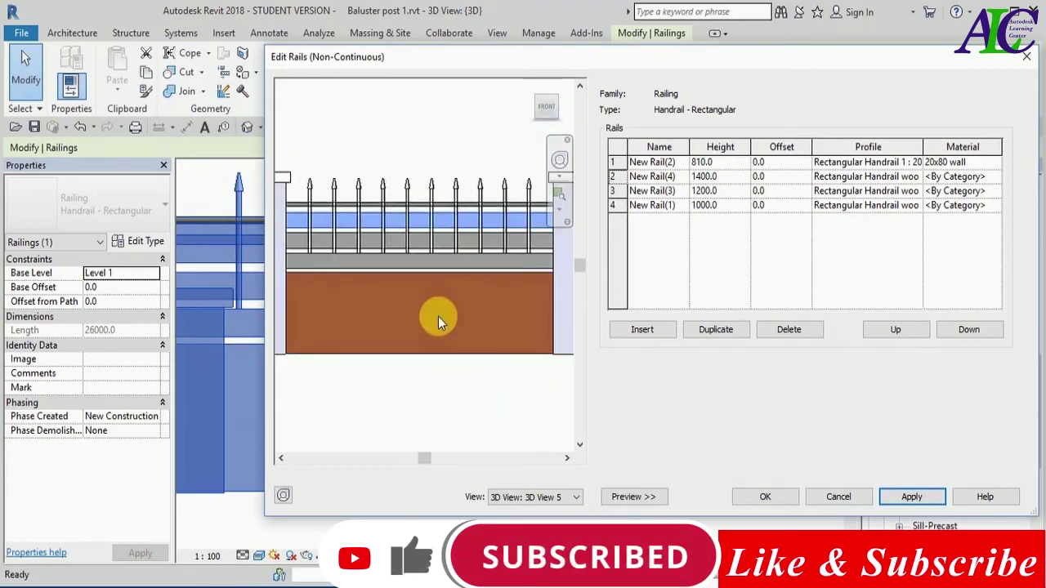
scroll(356, 238, down, 1)
scroll(457, 242, up, 1)
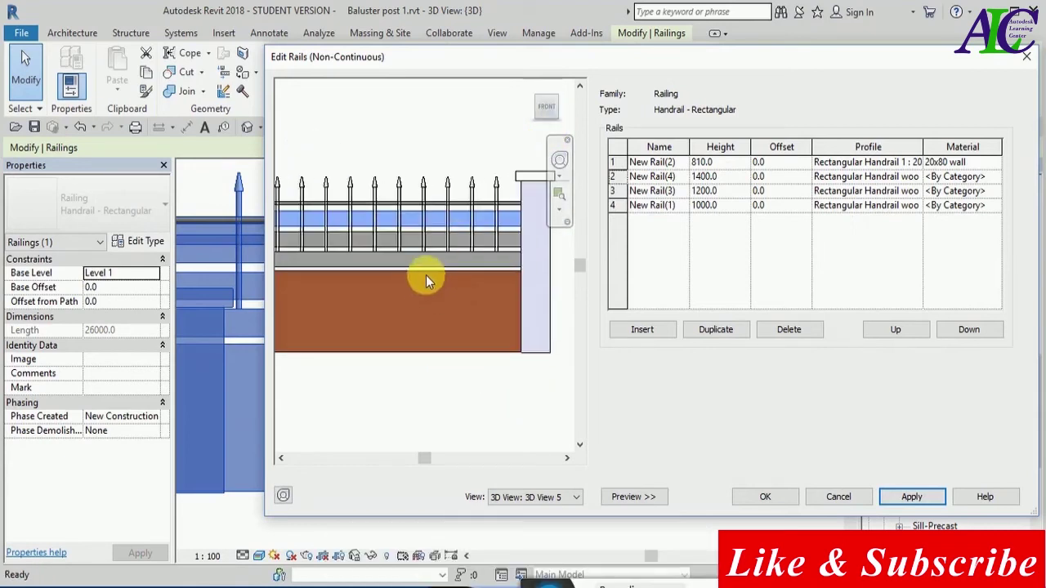
scroll(420, 282, down, 1)
scroll(451, 301, down, 1)
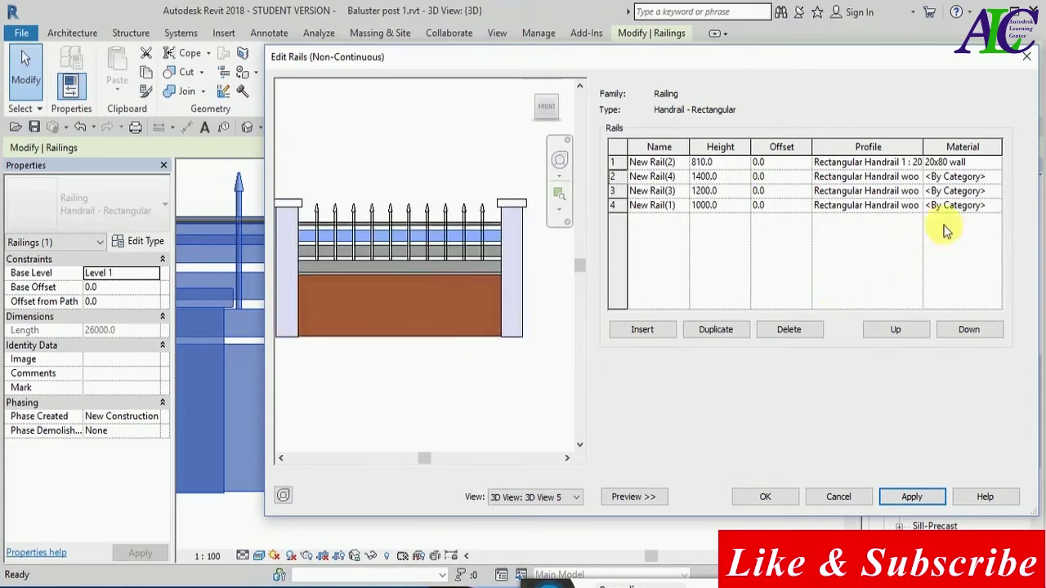
Step: Assign the -Wood material to rails 2, 3 and 4
click(985, 177)
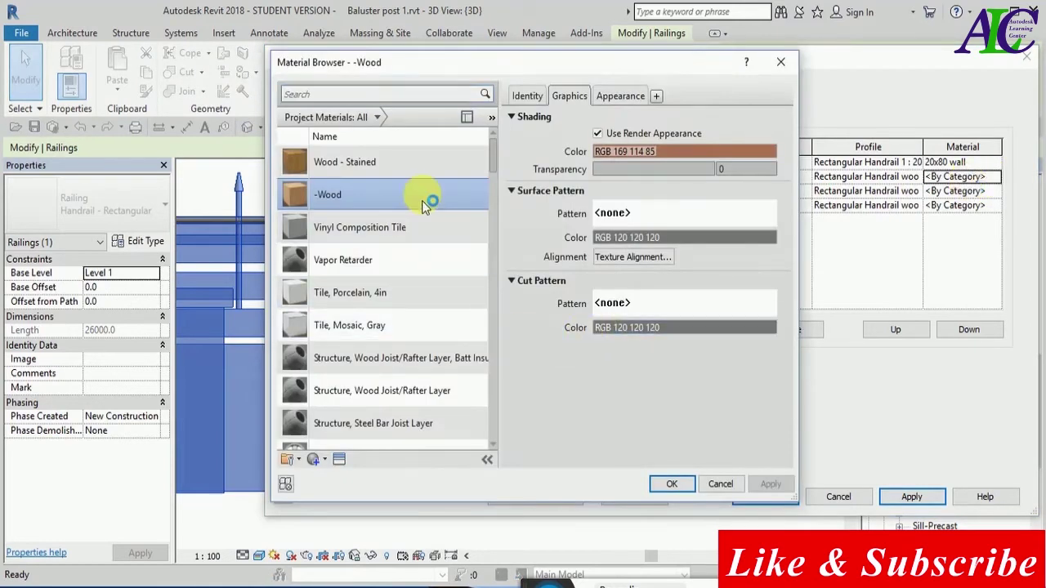
click(671, 484)
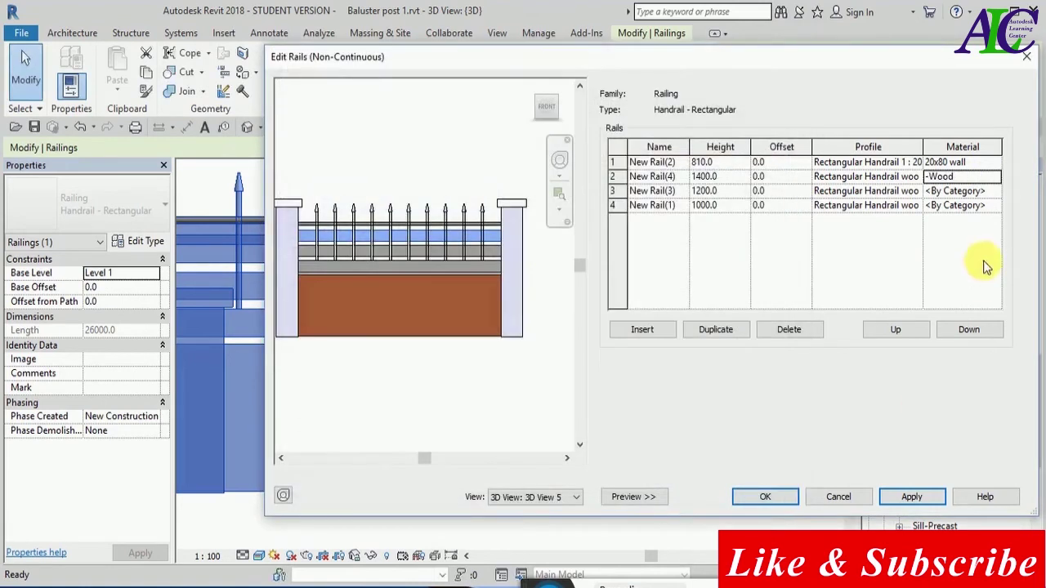
click(989, 192)
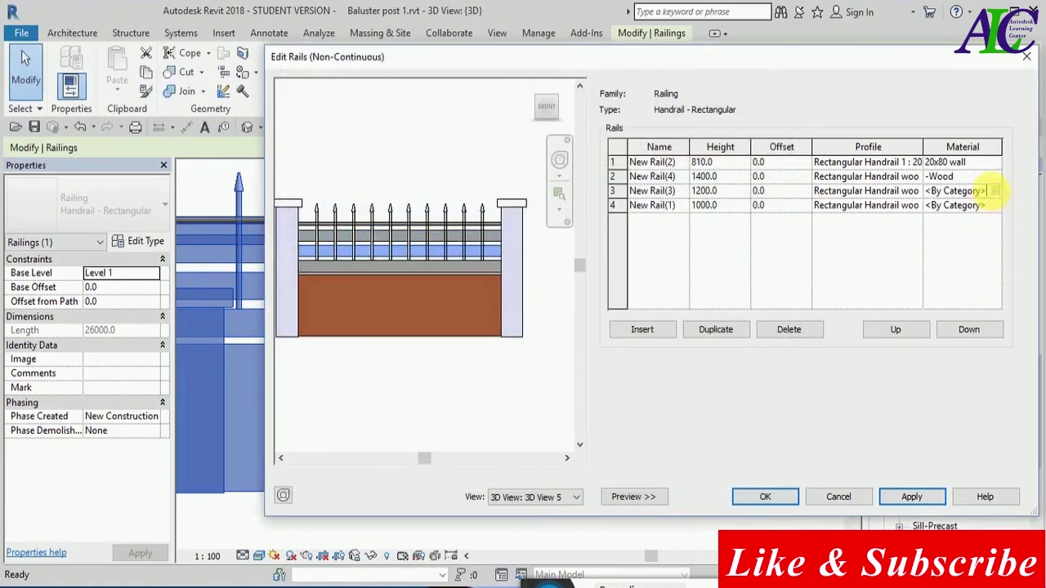
click(996, 192)
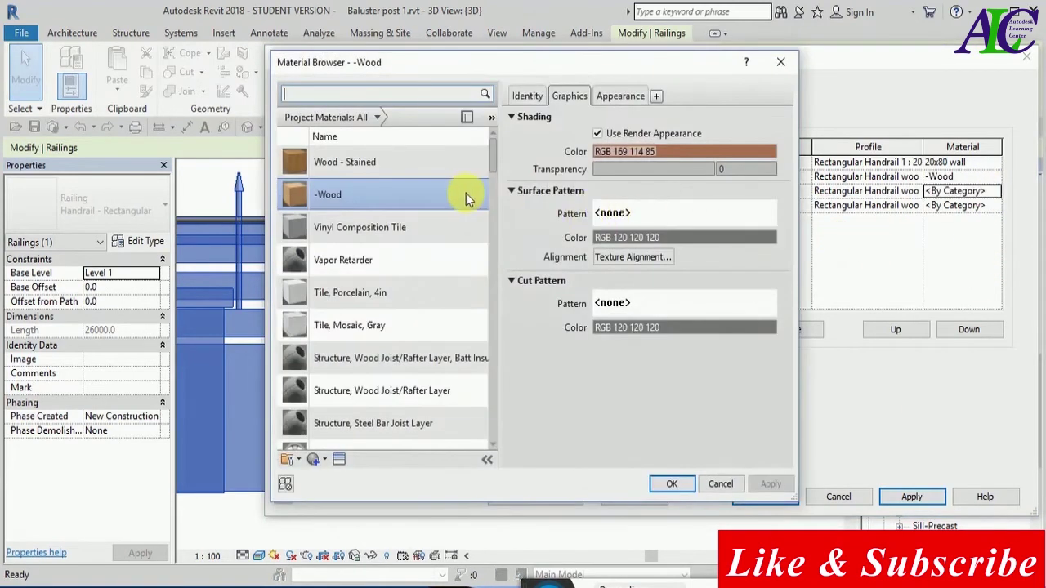
click(670, 485)
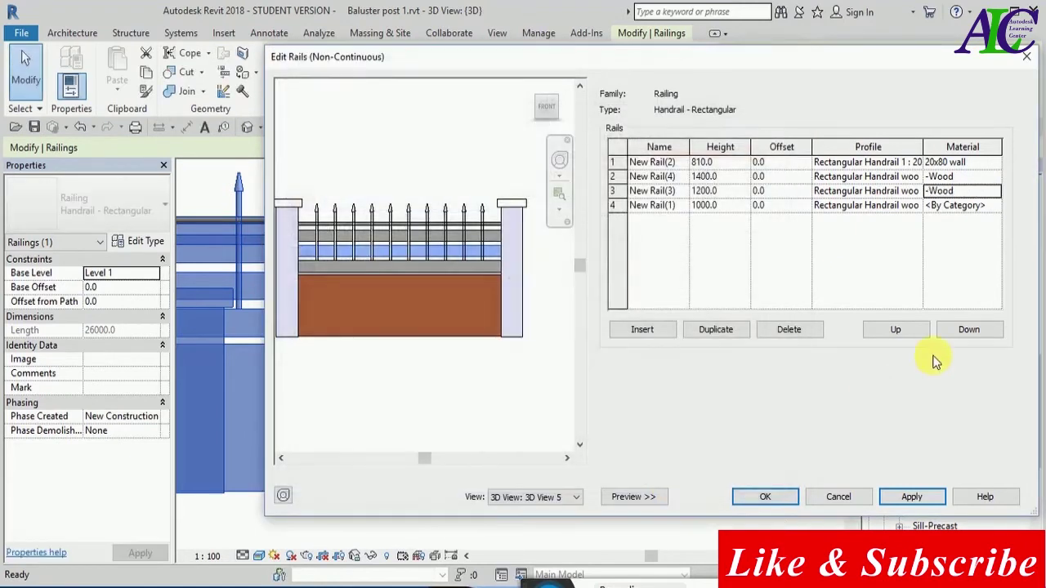
click(995, 209)
click(996, 208)
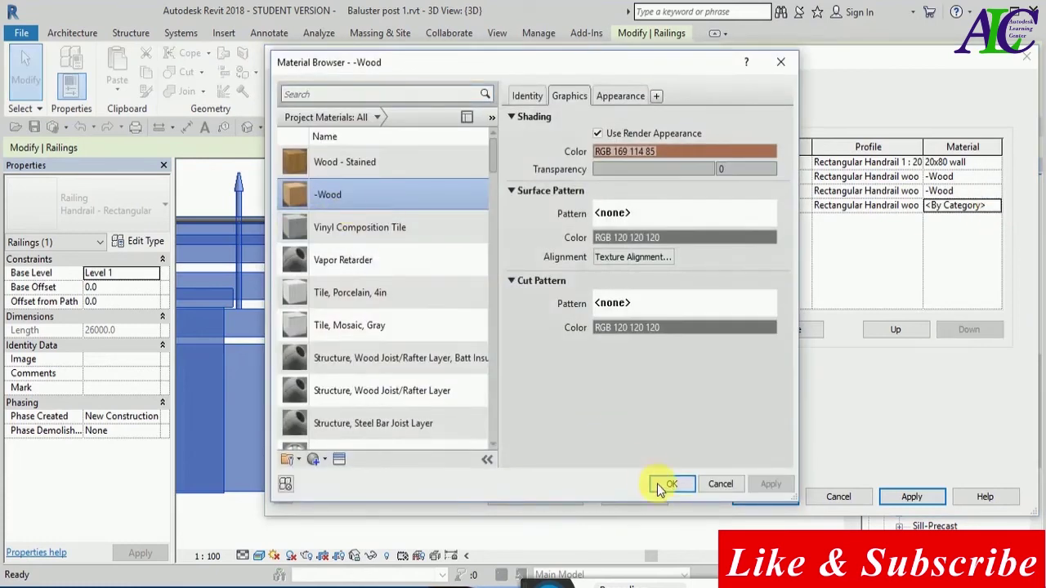
click(659, 485)
Step: Apply and accept the rail structure and type property changes
click(902, 497)
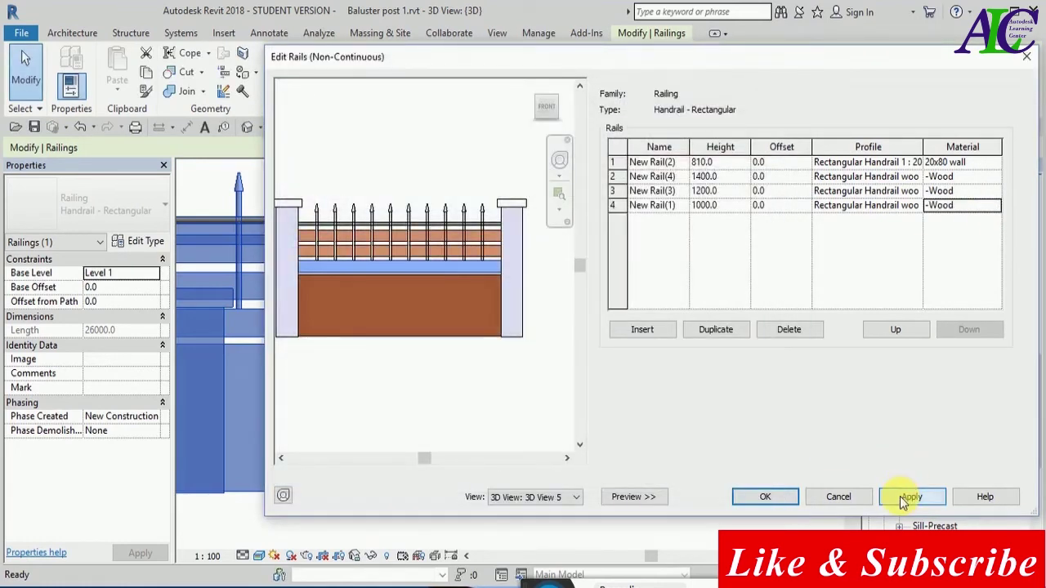
click(765, 497)
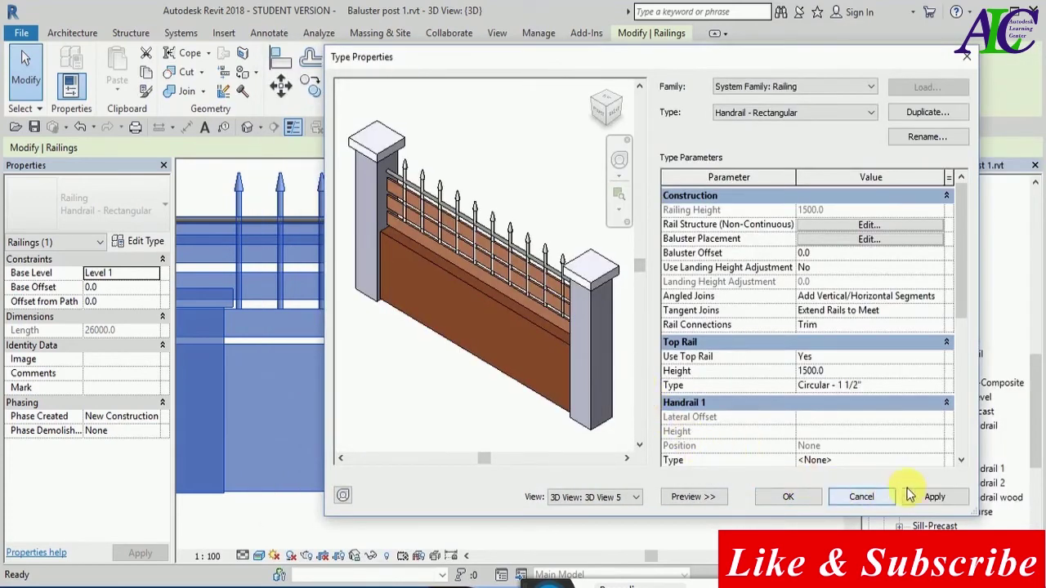
click(933, 494)
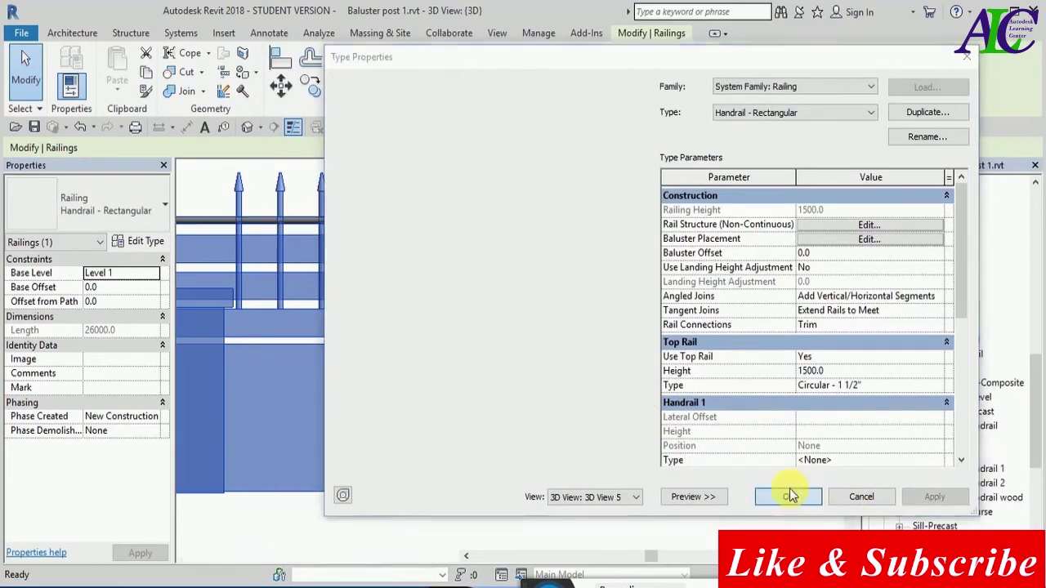
click(788, 496)
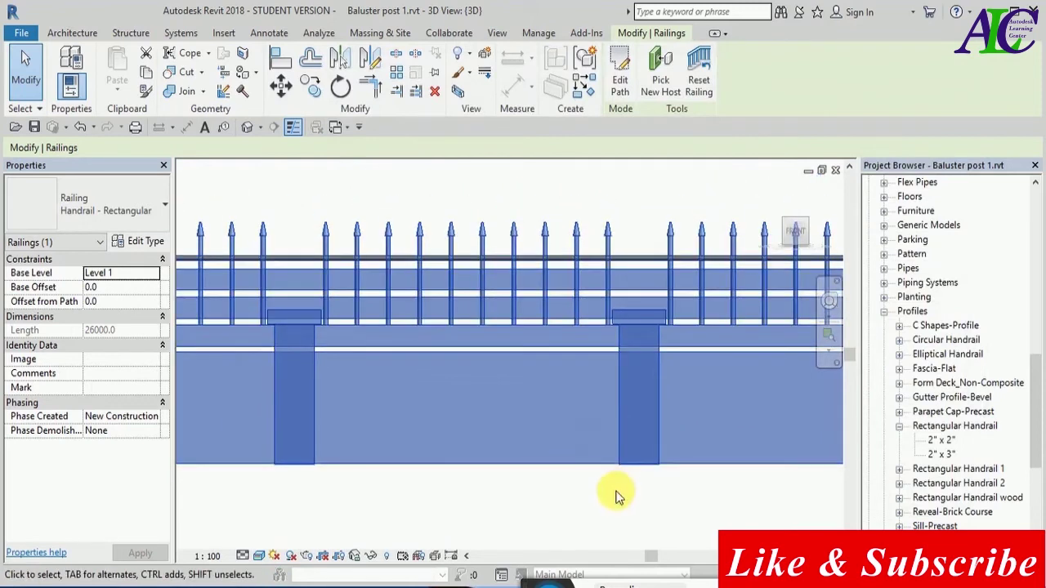
Step: Deselect the railing and zoom around the finished fence
click(617, 492)
scroll(563, 371, down, 1)
scroll(560, 386, down, 2)
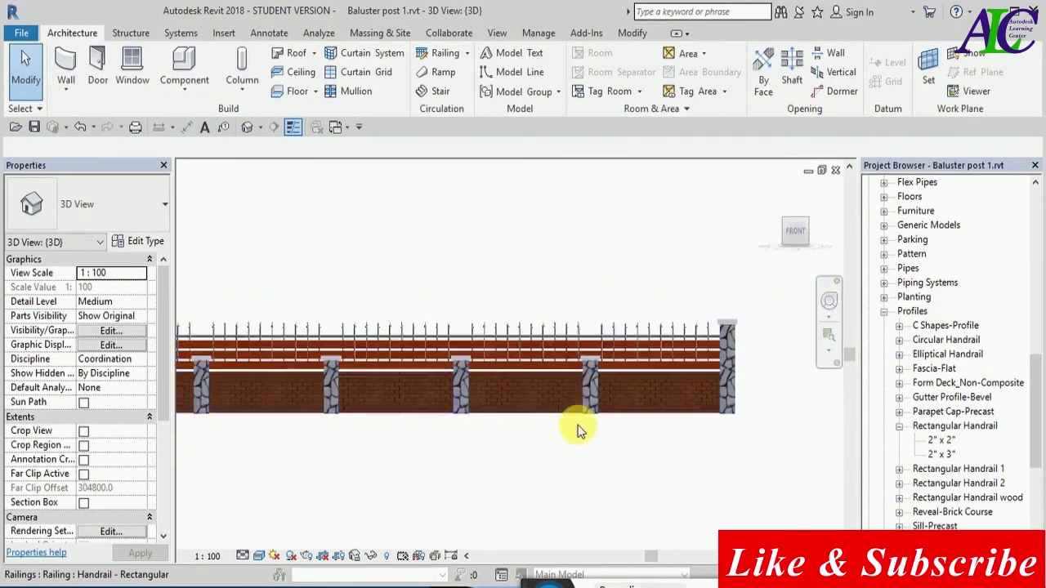
scroll(589, 427, up, 1)
scroll(603, 404, up, 1)
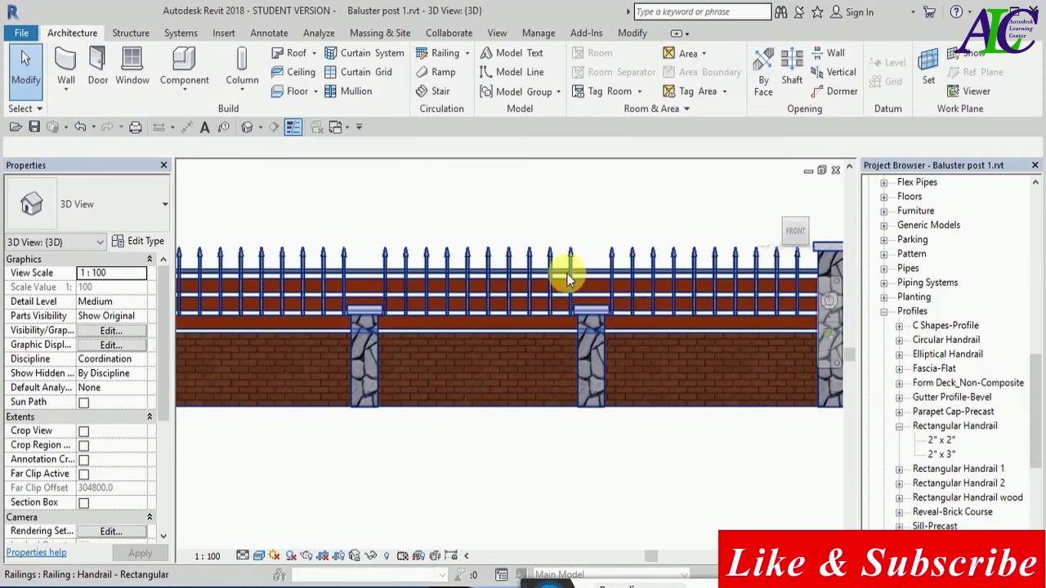
scroll(462, 237, down, 1)
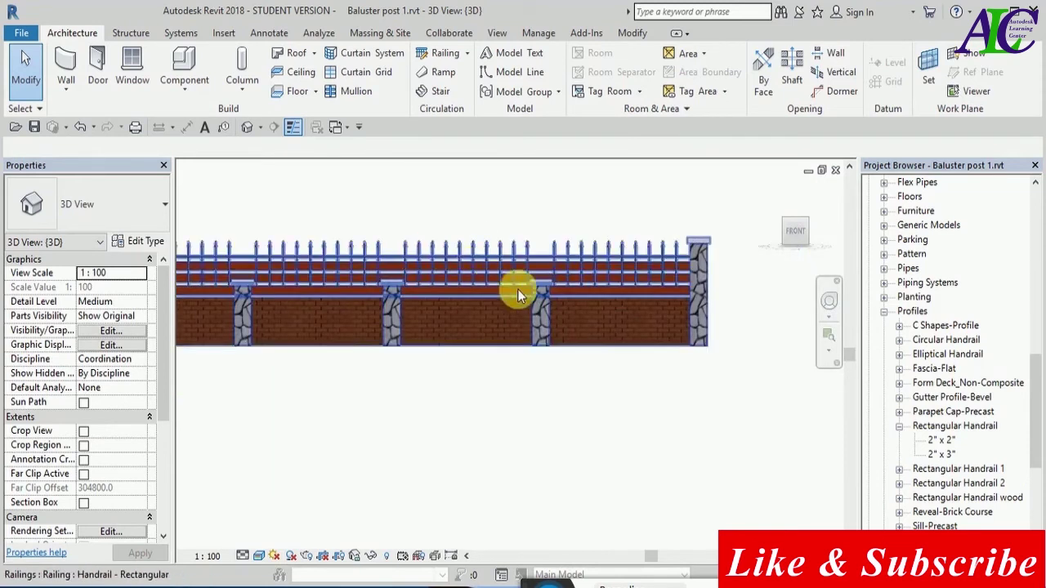
scroll(681, 300, up, 2)
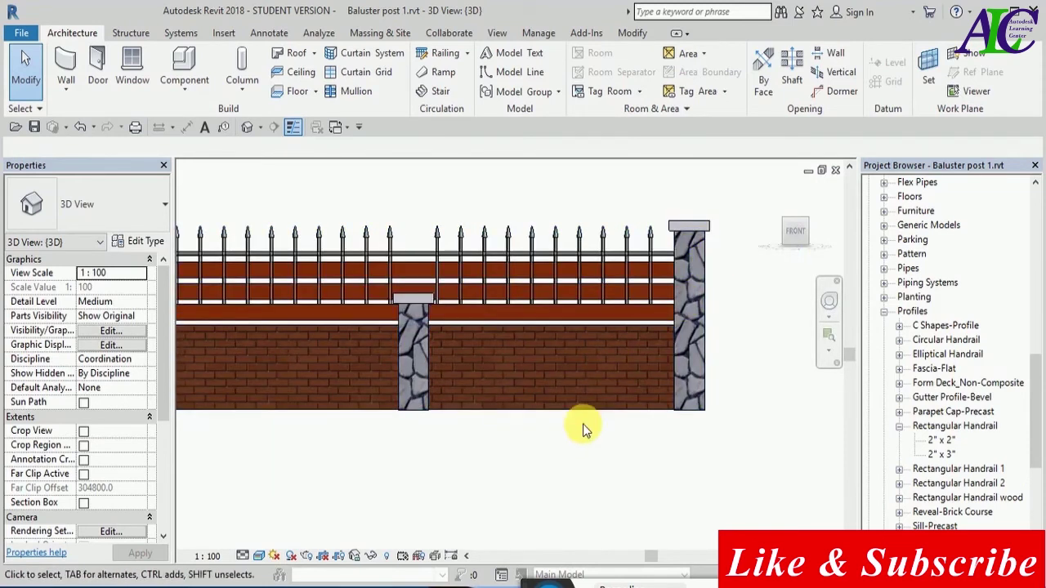
Step: Select the fence railing and open its baluster placement from type properties
click(538, 360)
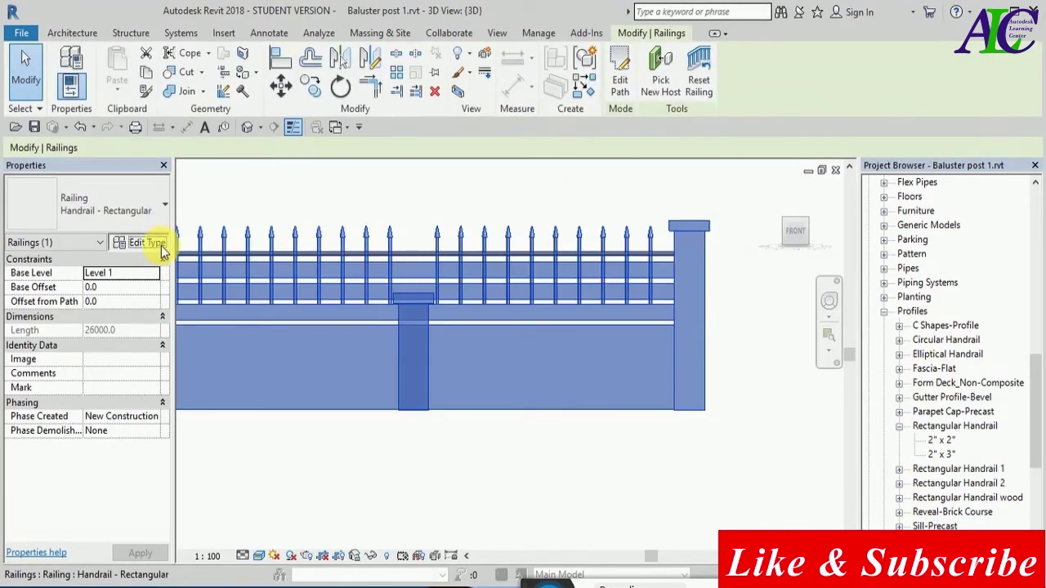
click(161, 247)
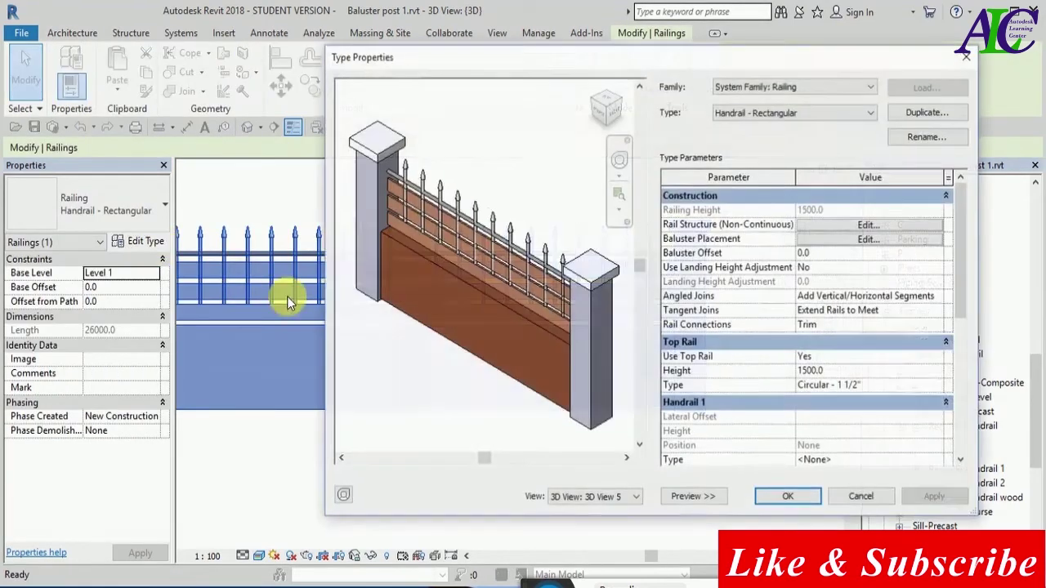
click(830, 239)
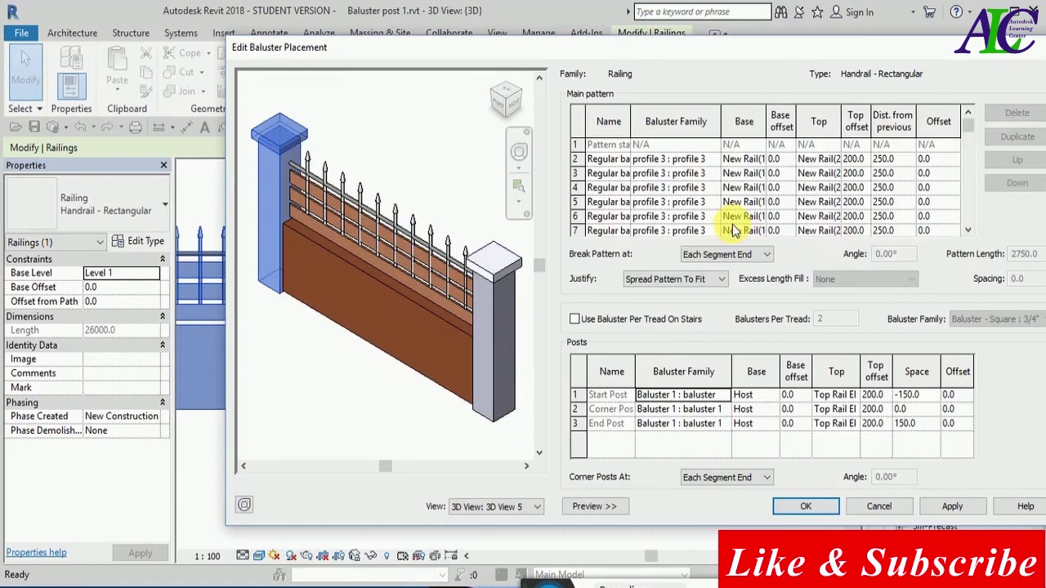
Step: Delete the extra main-pattern baluster rows and set distance from previous to 2000
scroll(658, 176, down, 1)
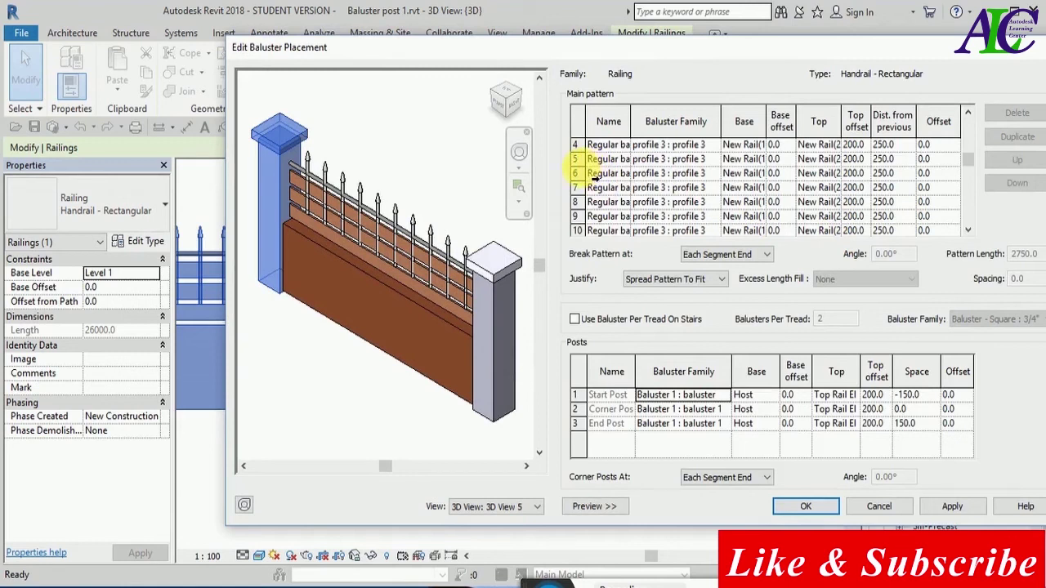
click(576, 158)
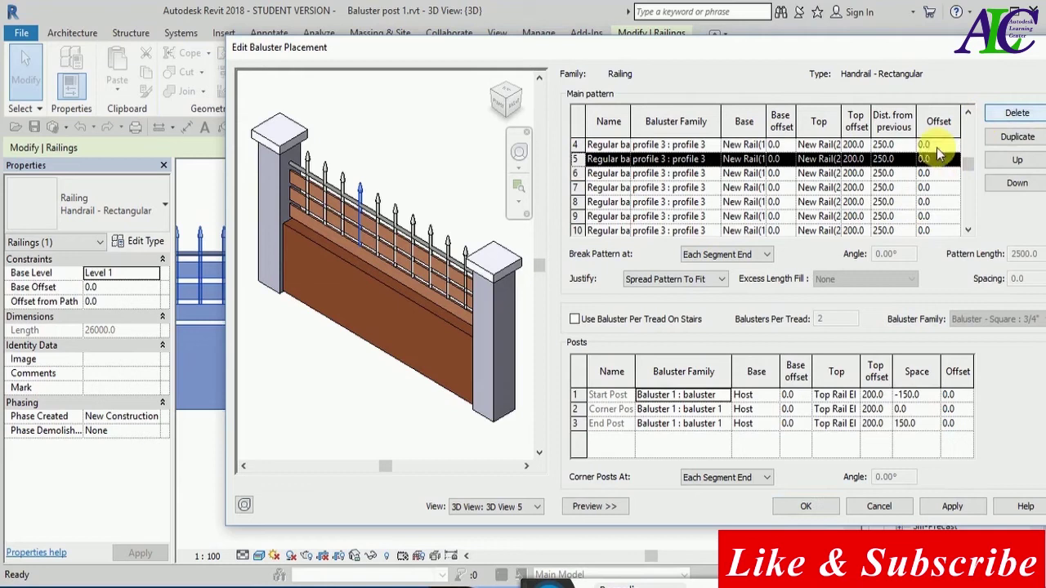
click(1015, 113)
click(1015, 114)
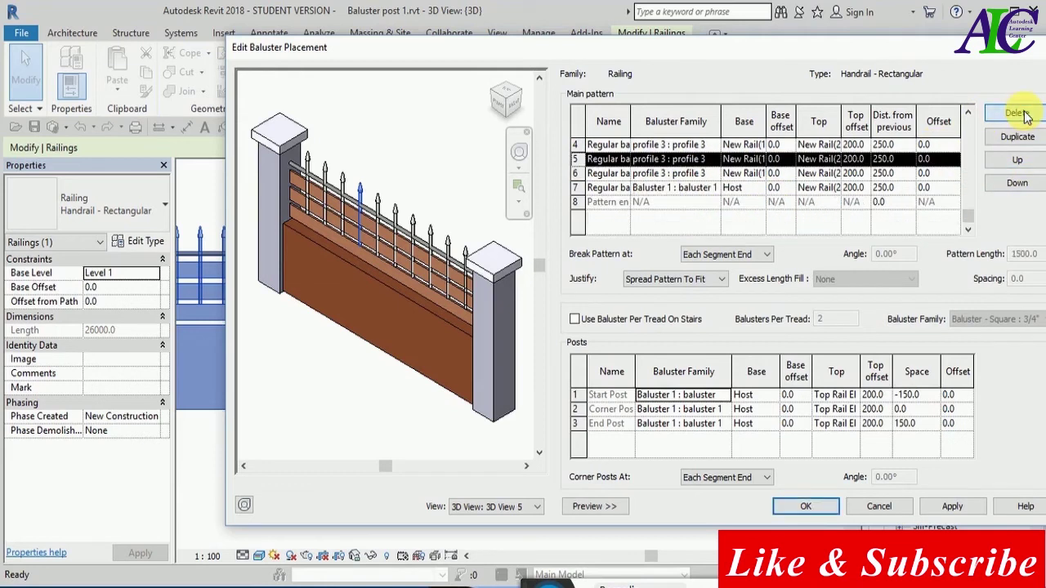
click(1018, 114)
click(1018, 114)
click(1018, 114)
click(1017, 113)
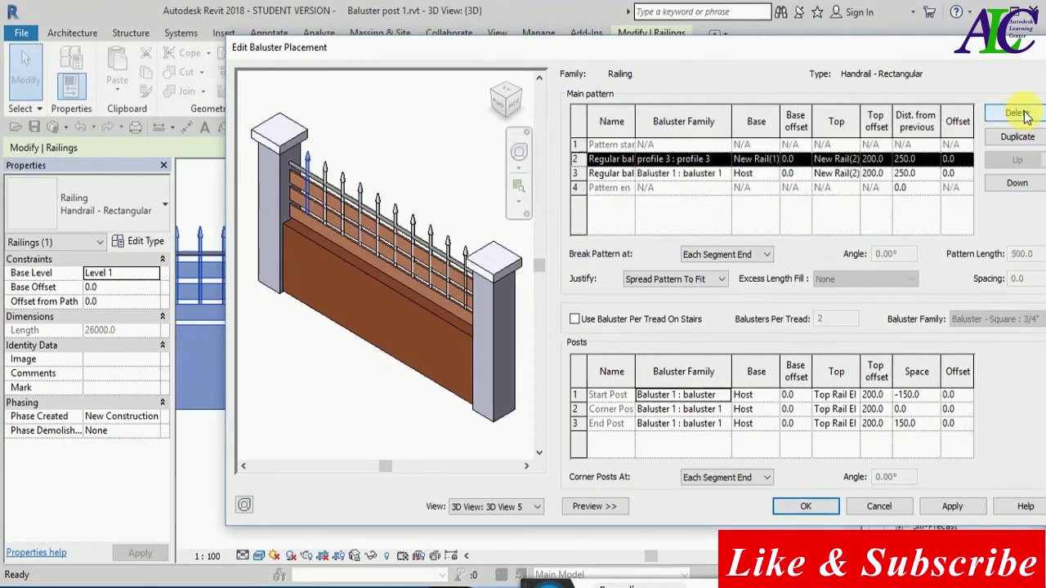
click(942, 509)
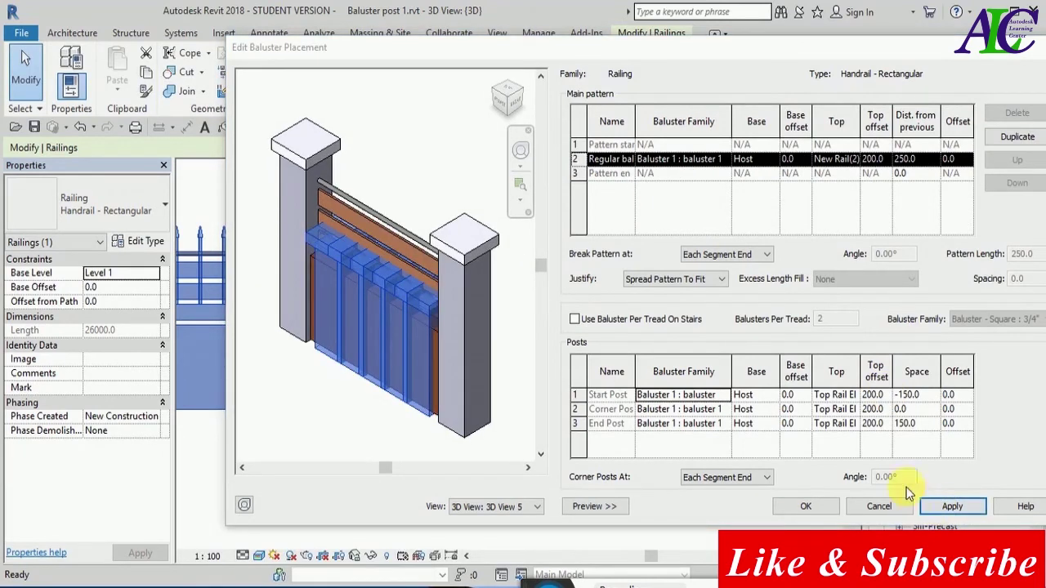
click(917, 161)
text(2000)
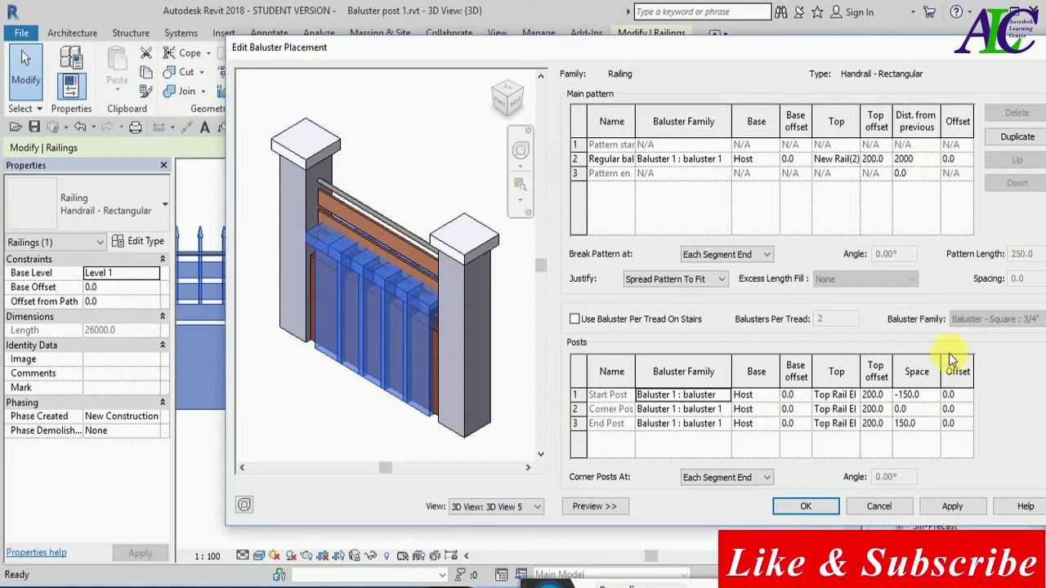
click(938, 506)
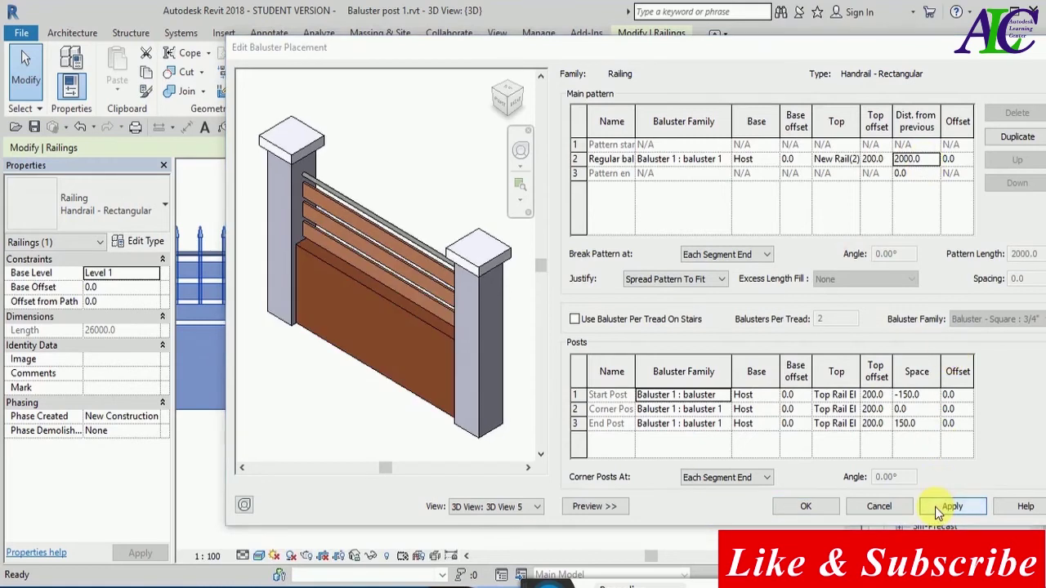
click(816, 505)
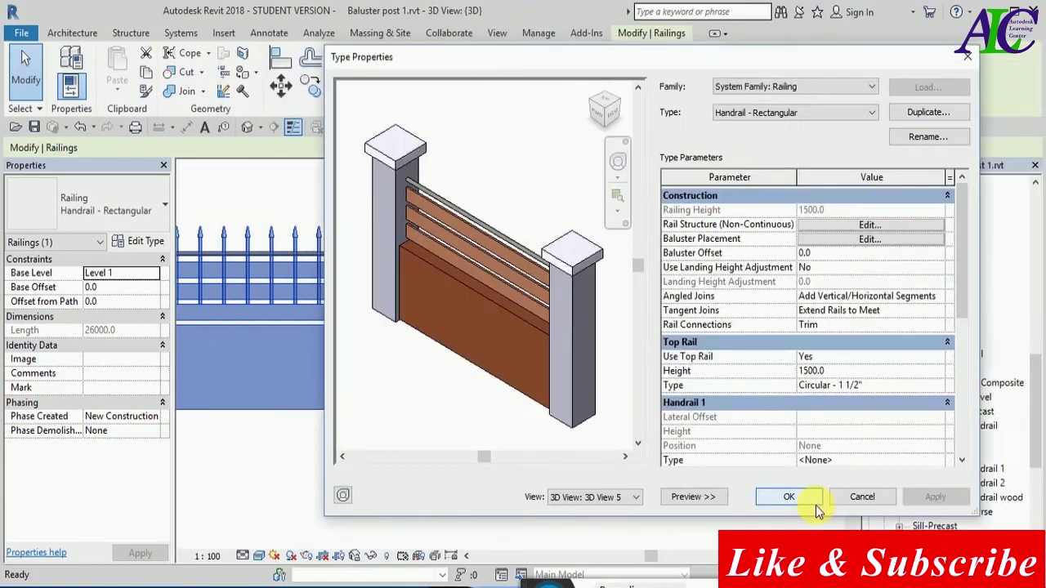
Step: Commit the previous railing type edits and reopen the fence railing's type properties
click(784, 495)
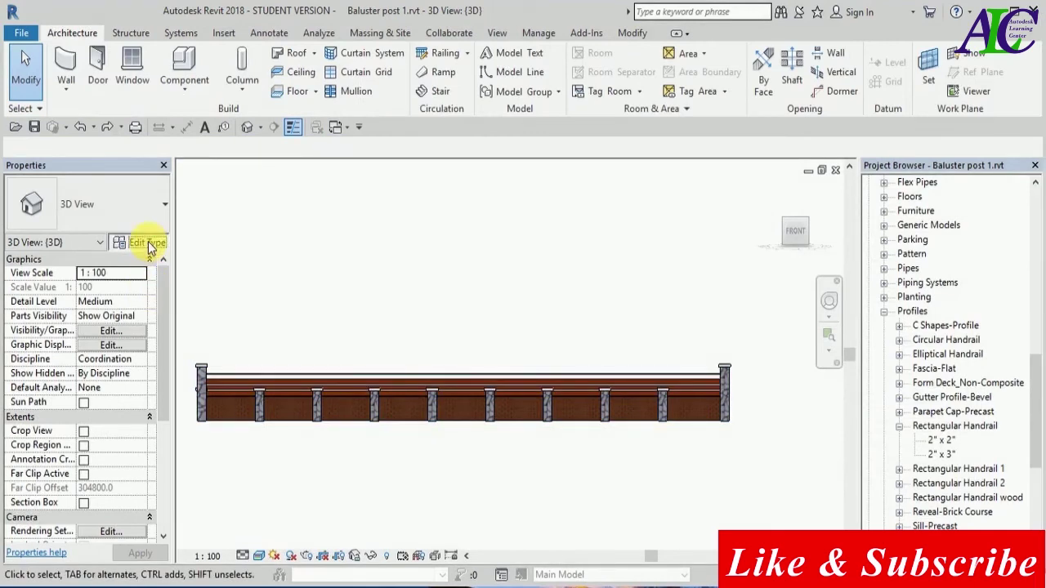
click(141, 242)
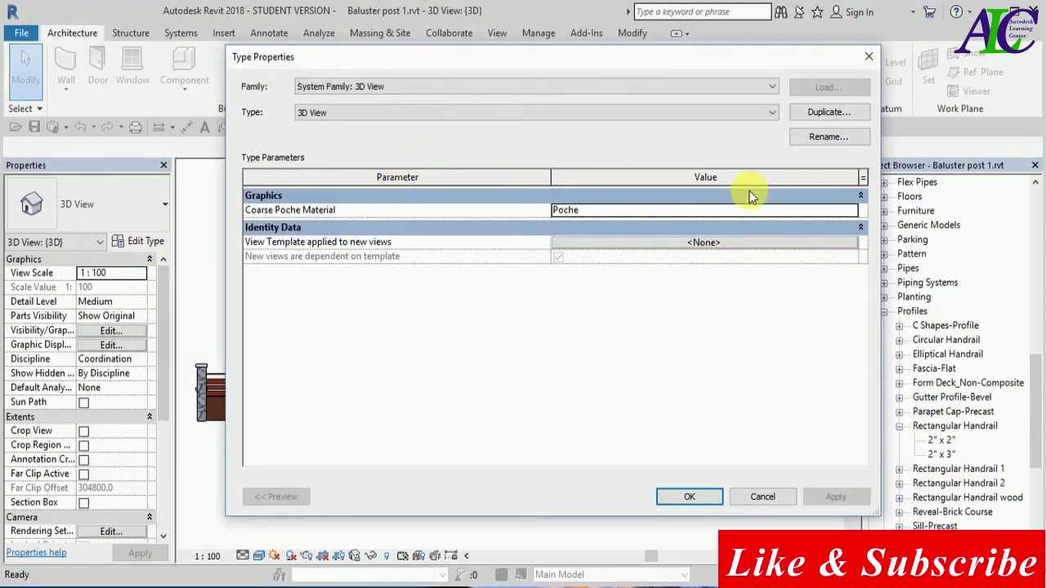
click(865, 58)
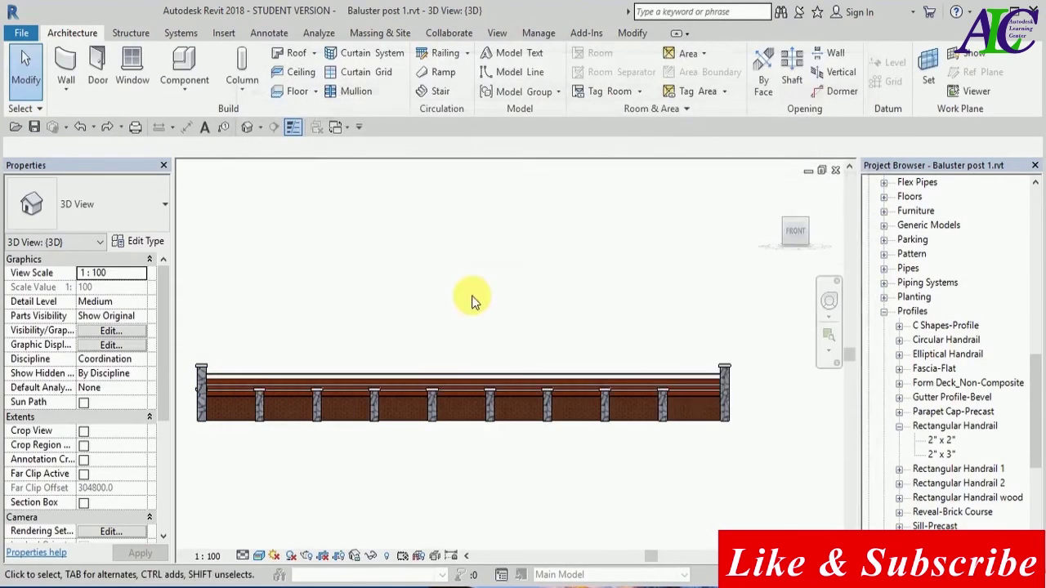
click(439, 379)
click(145, 242)
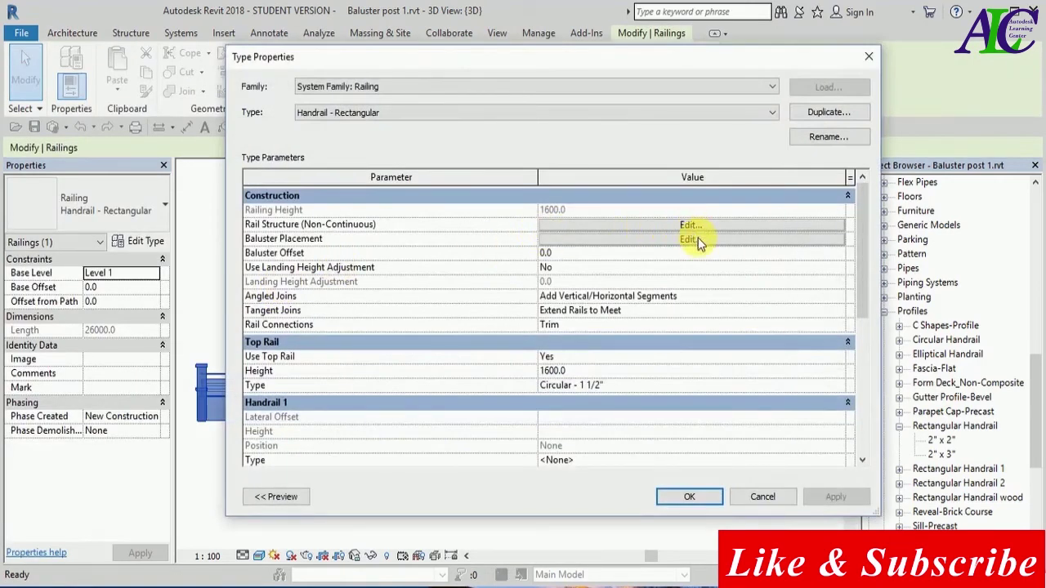
Step: In Baluster Placement, set baluster and post top offsets to 1600 and baluster top to Host
click(698, 240)
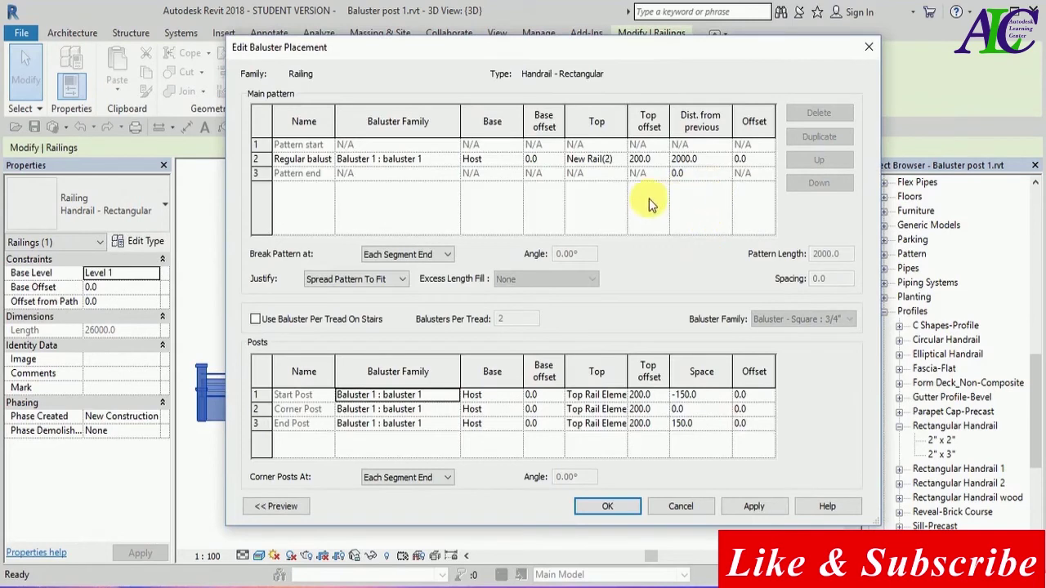
click(645, 160)
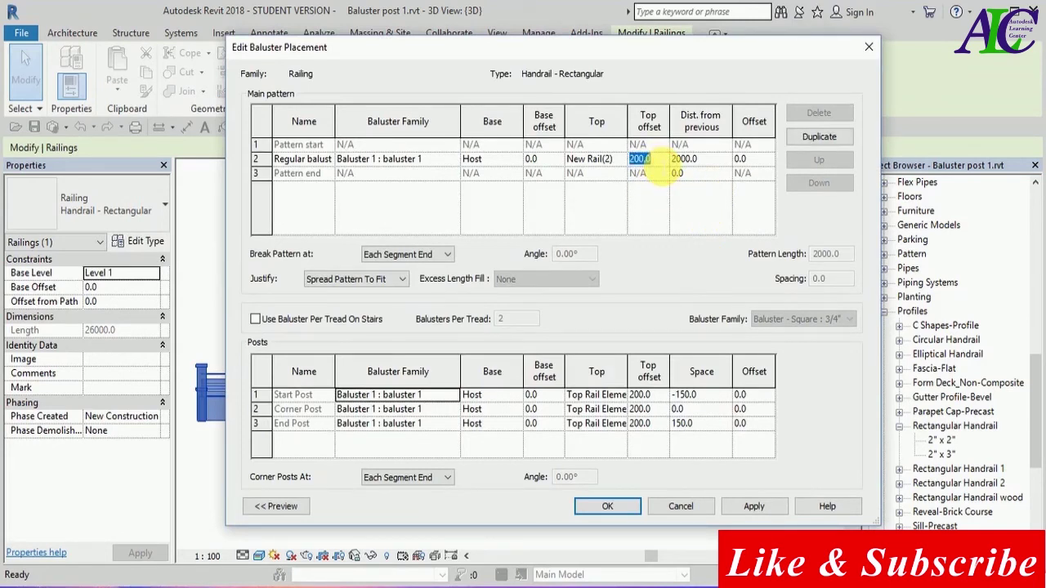
text(1600)
click(666, 294)
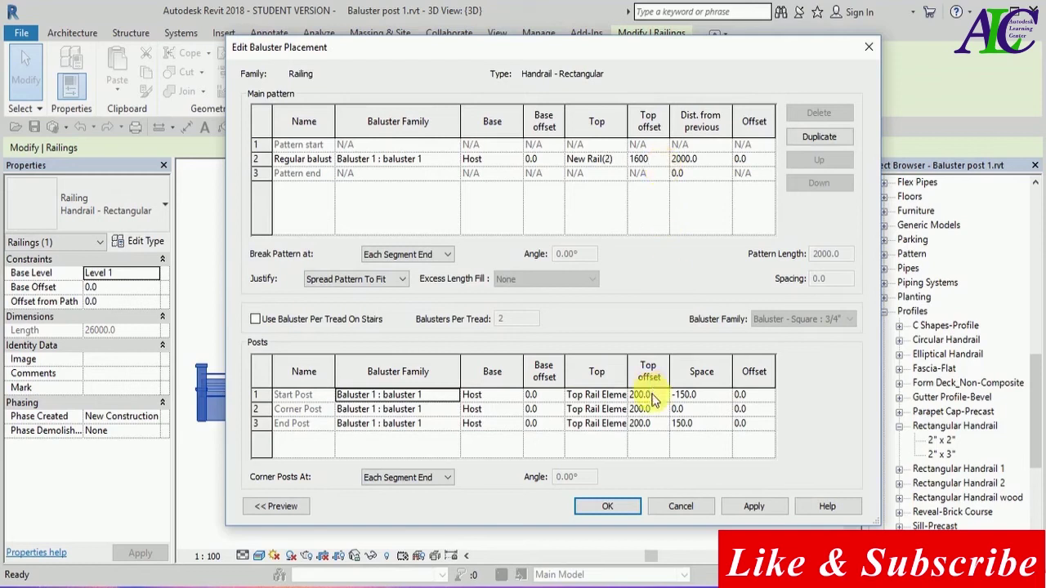
click(654, 398)
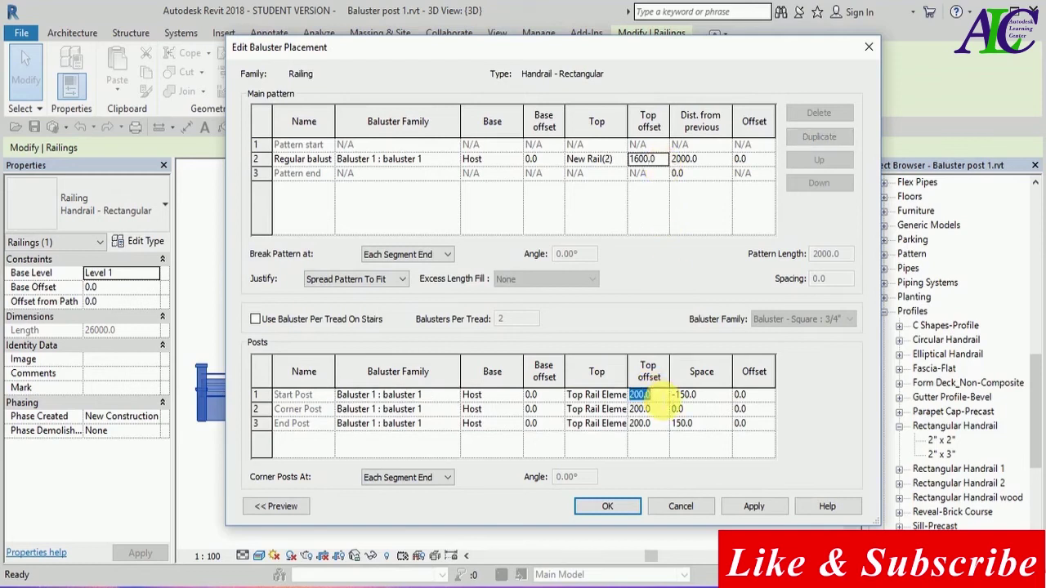
text(1600)
click(652, 409)
text(1600)
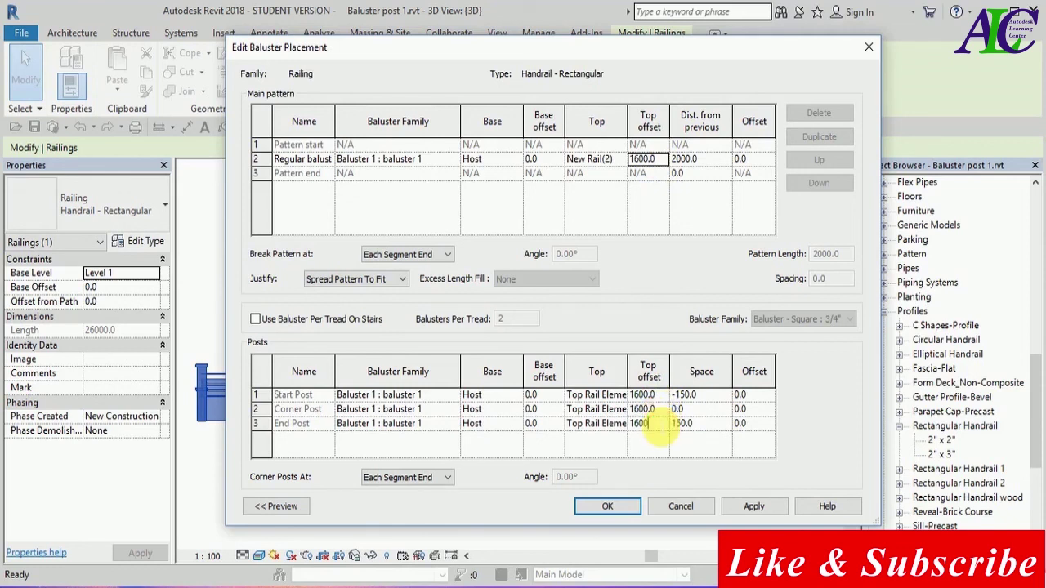
click(619, 160)
click(608, 175)
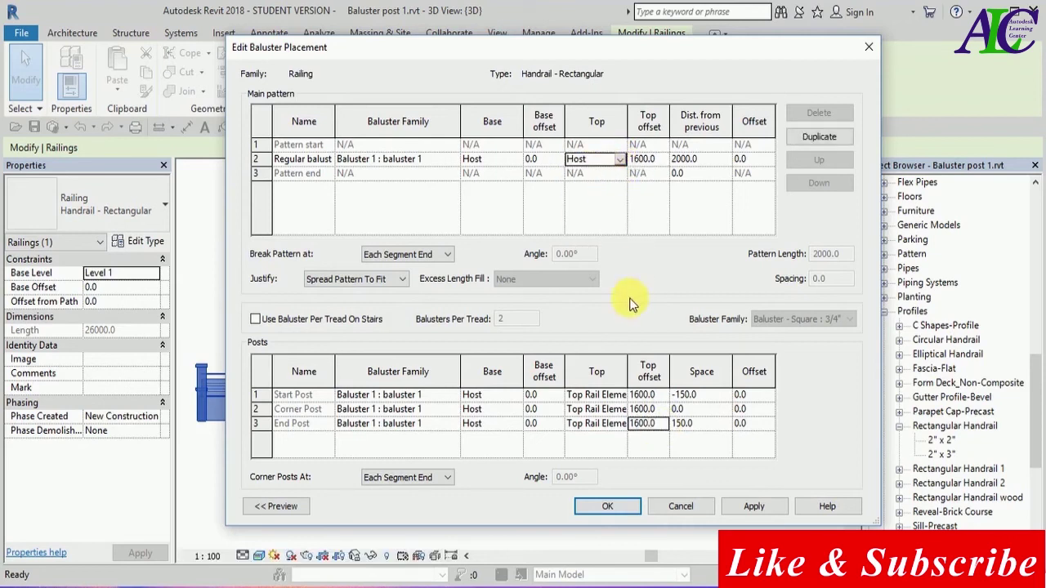
click(273, 506)
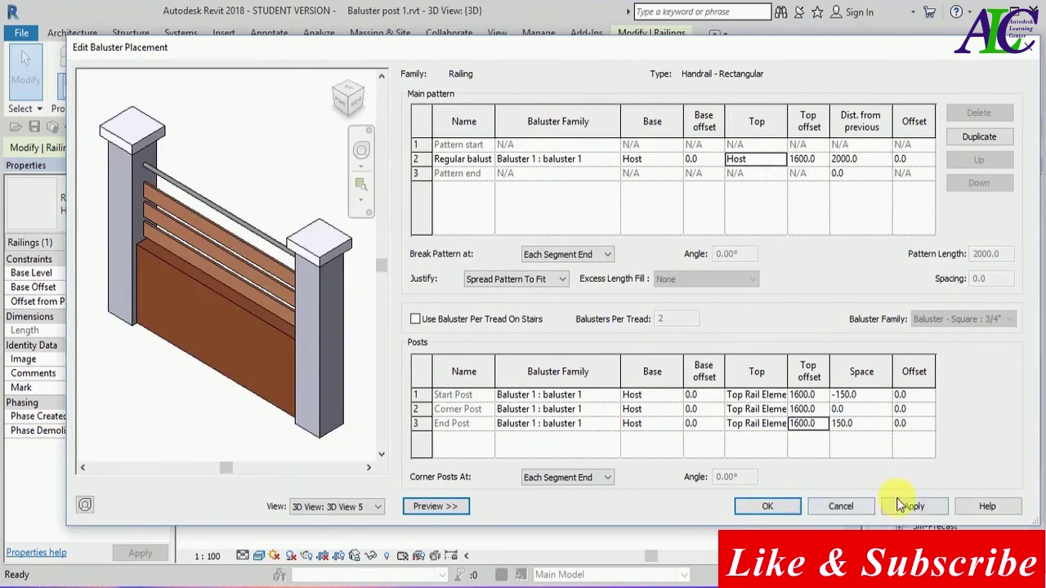
Step: Apply the 1600 post heights, leave Baluster Placement and apply the type changes
click(903, 506)
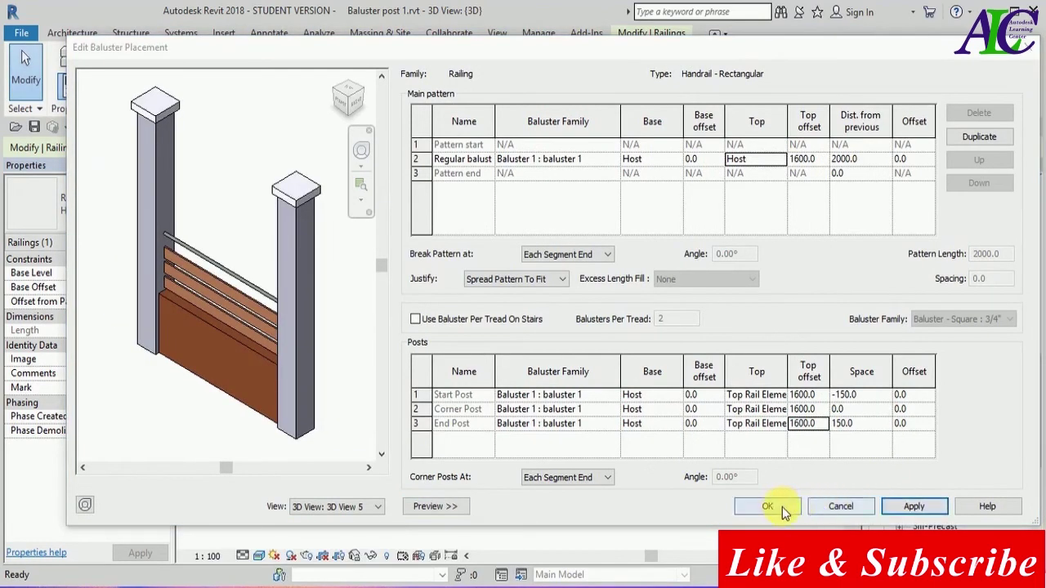
click(782, 506)
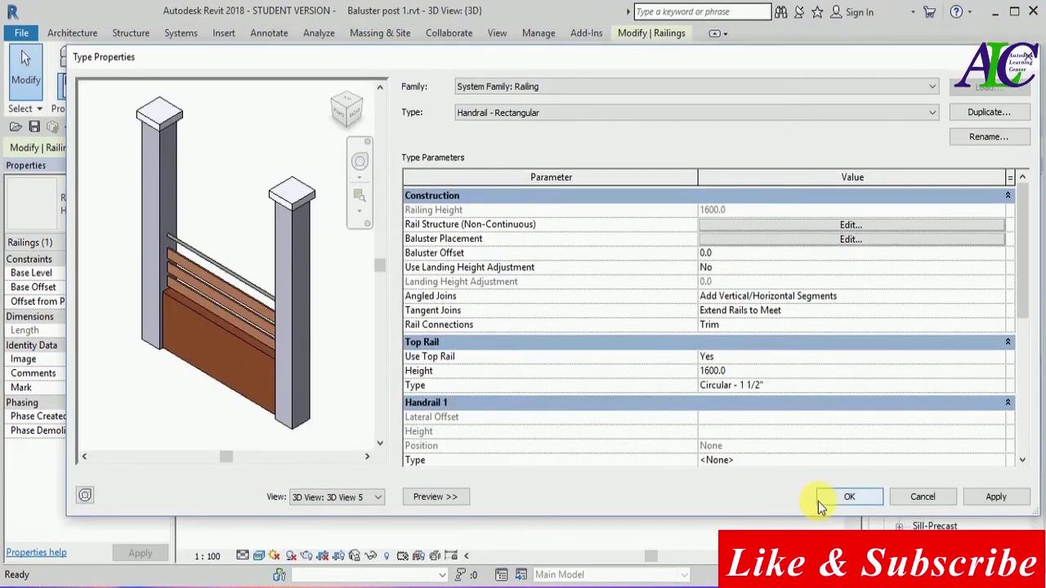
click(985, 500)
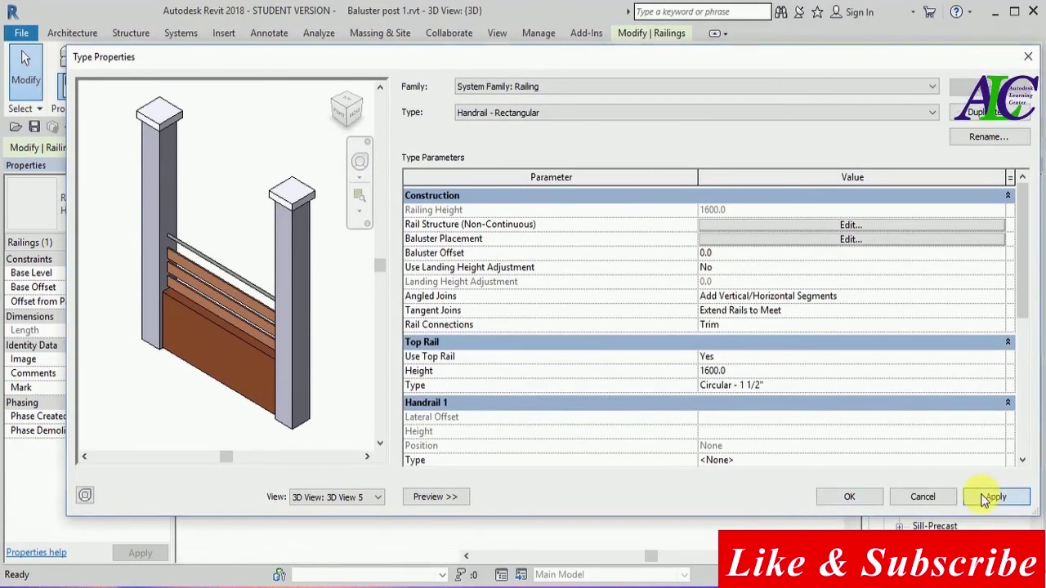
Step: Set Use Top Rail to No and commit the railing type properties
click(803, 358)
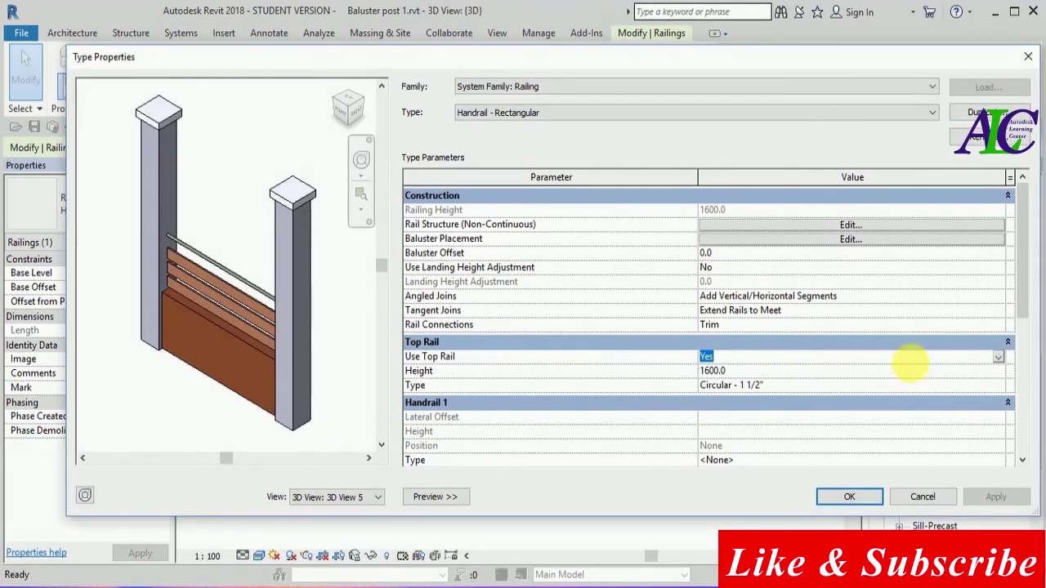
click(998, 357)
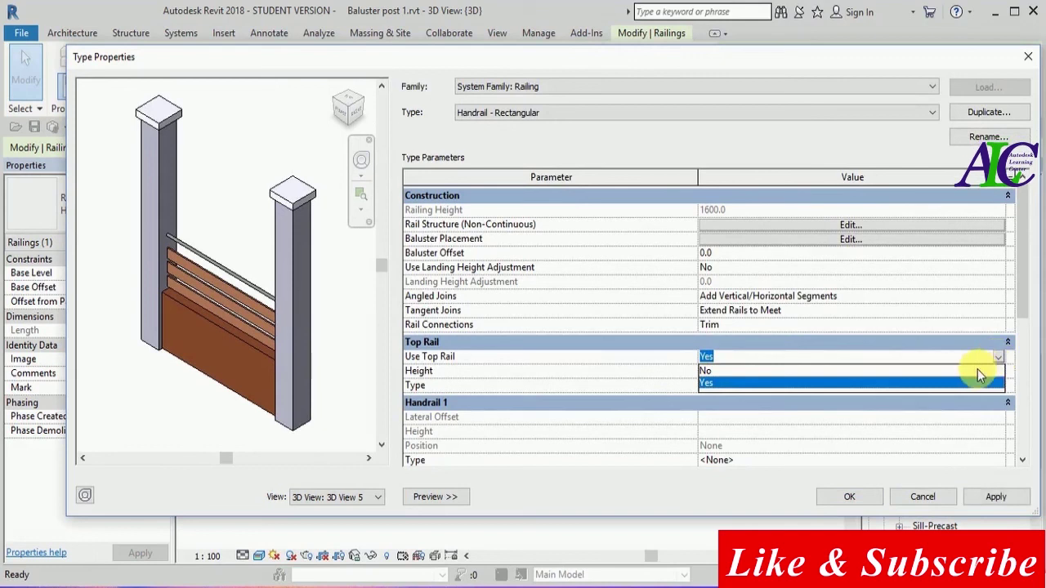
click(978, 370)
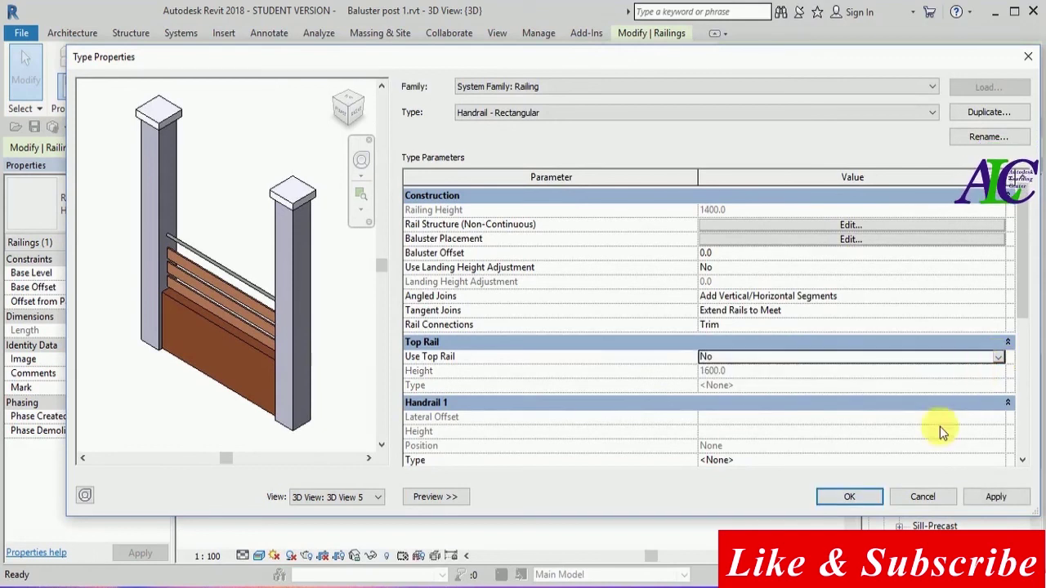
click(977, 498)
click(855, 503)
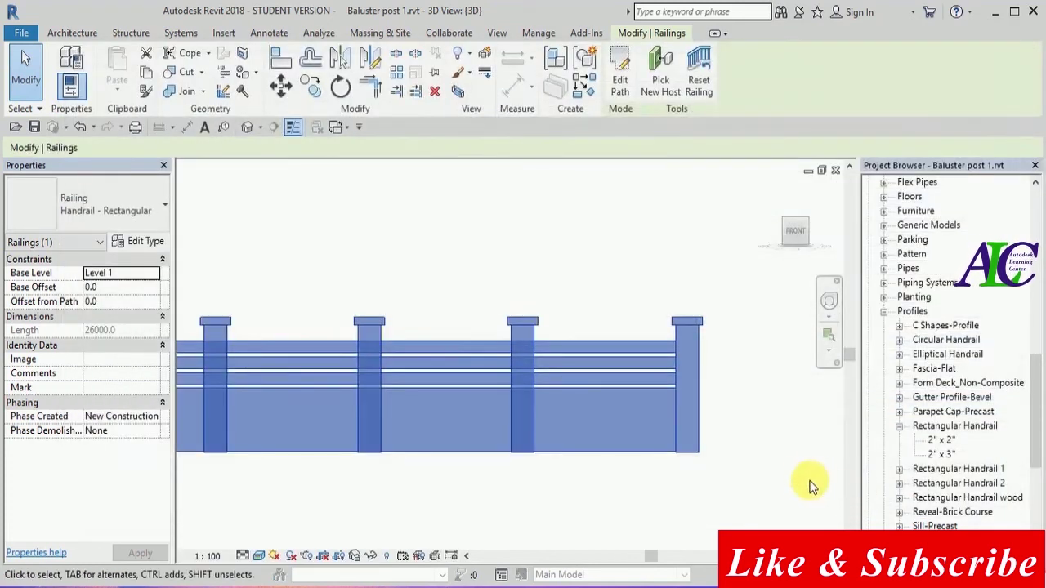
Step: Deselect the railing, zoom to inspect the three rails, then view the whole fence isometrically
click(811, 485)
scroll(708, 384, down, 3)
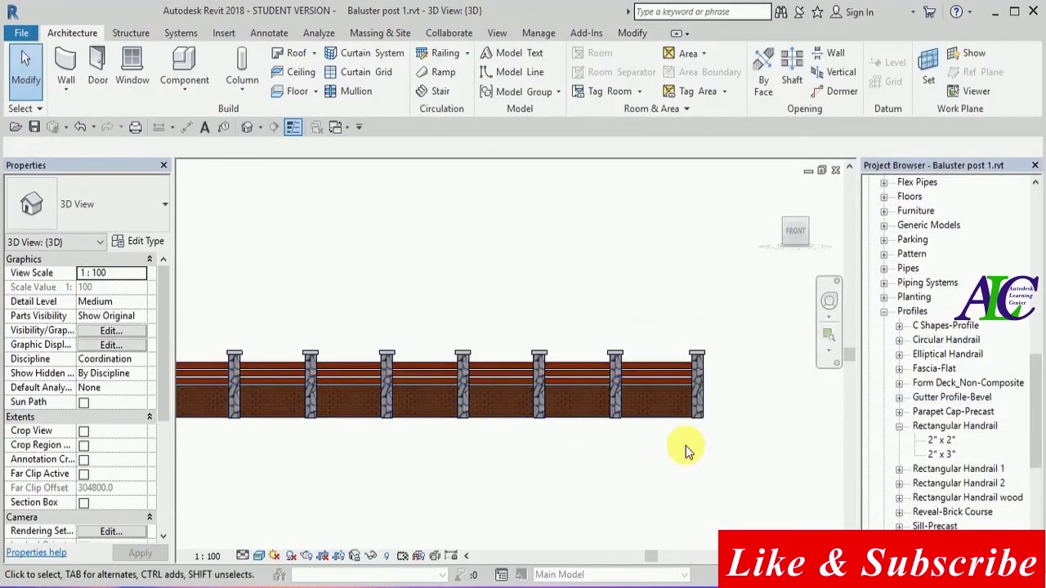
scroll(723, 389, up, 2)
scroll(722, 388, up, 2)
scroll(713, 384, up, 2)
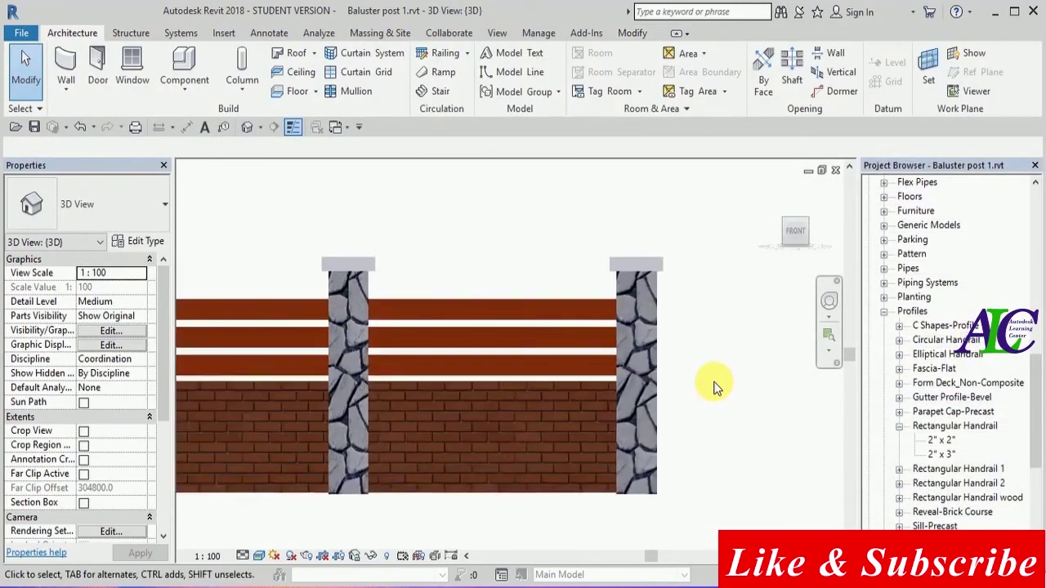
scroll(713, 384, down, 1)
scroll(724, 338, down, 1)
scroll(719, 337, down, 1)
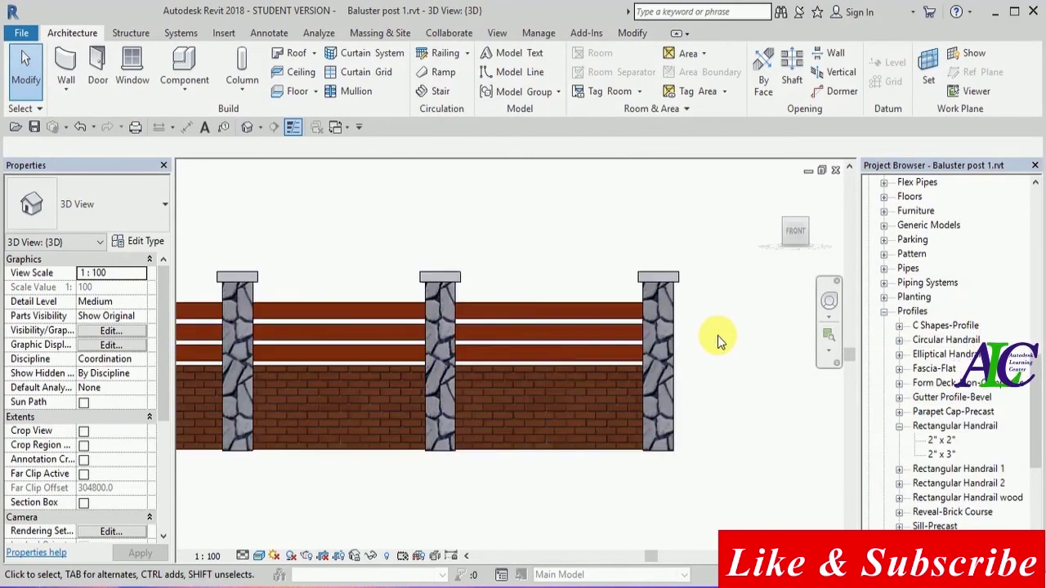
scroll(692, 300, up, 1)
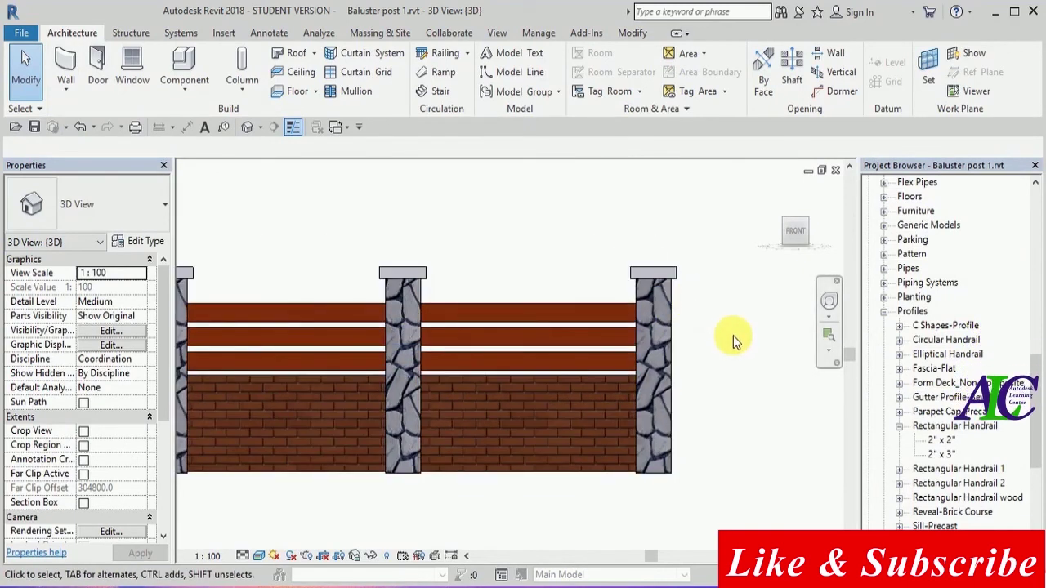
mouse_move(795, 231)
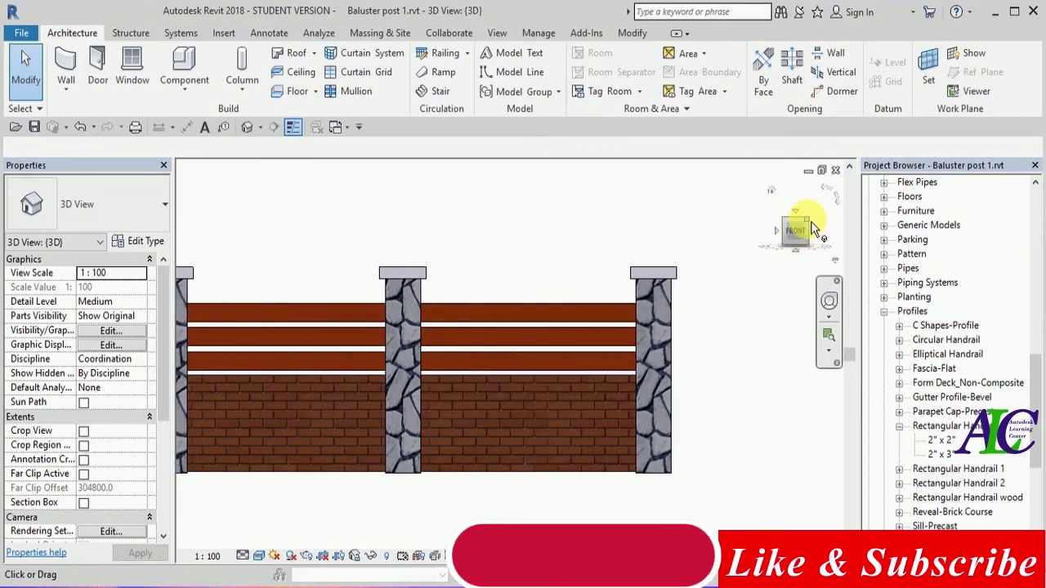
click(813, 223)
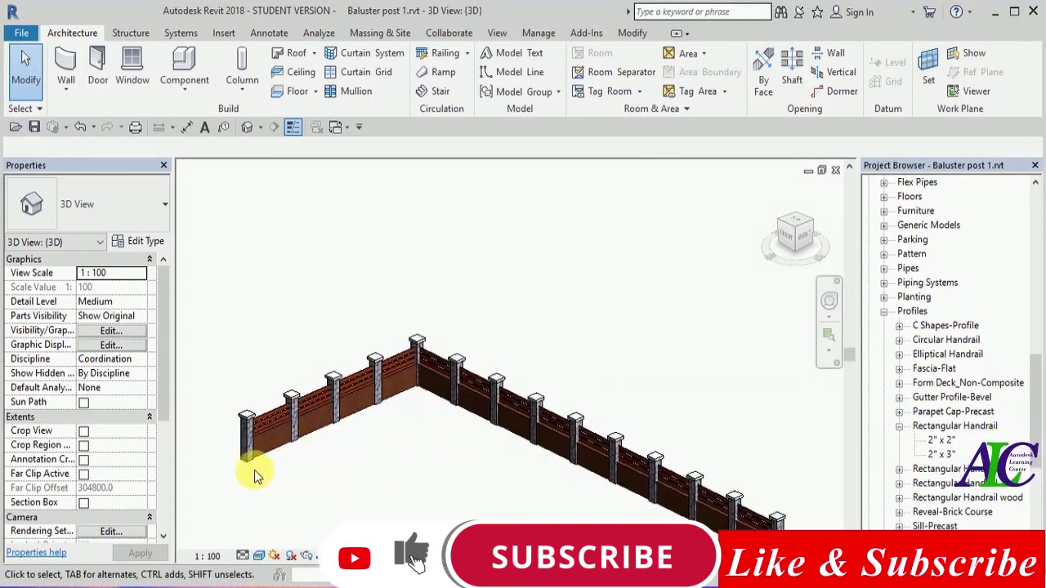